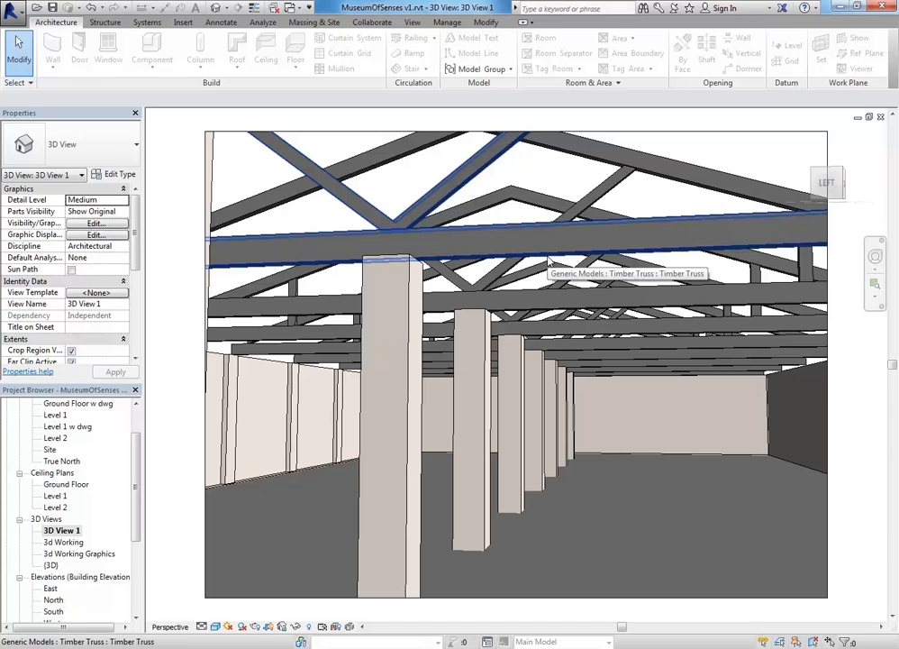
Open the 3d Working view and open the second Timber Truss's family for editing.
left_click(549, 261)
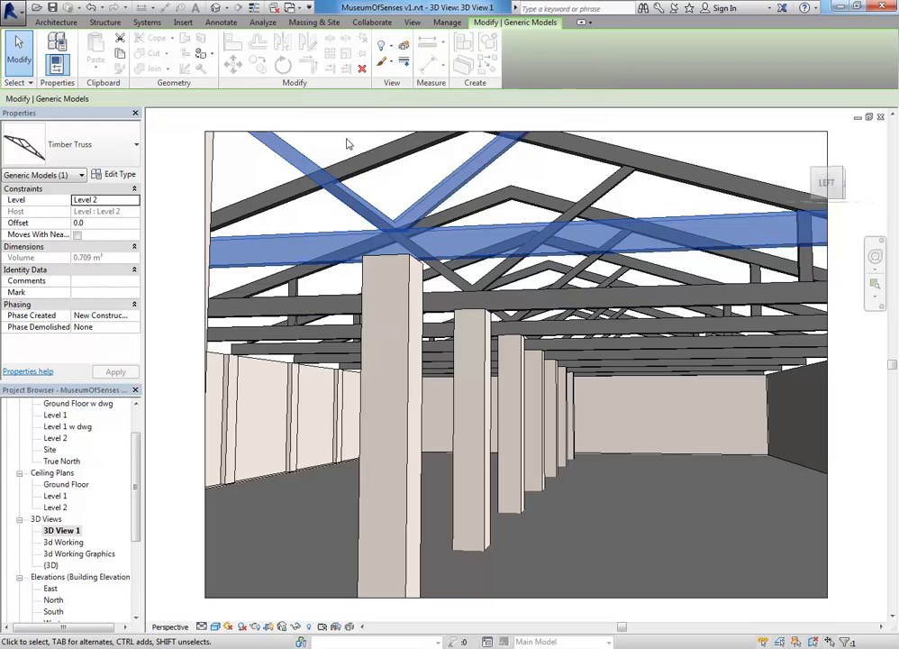
double_click(51, 566)
double_click(73, 553)
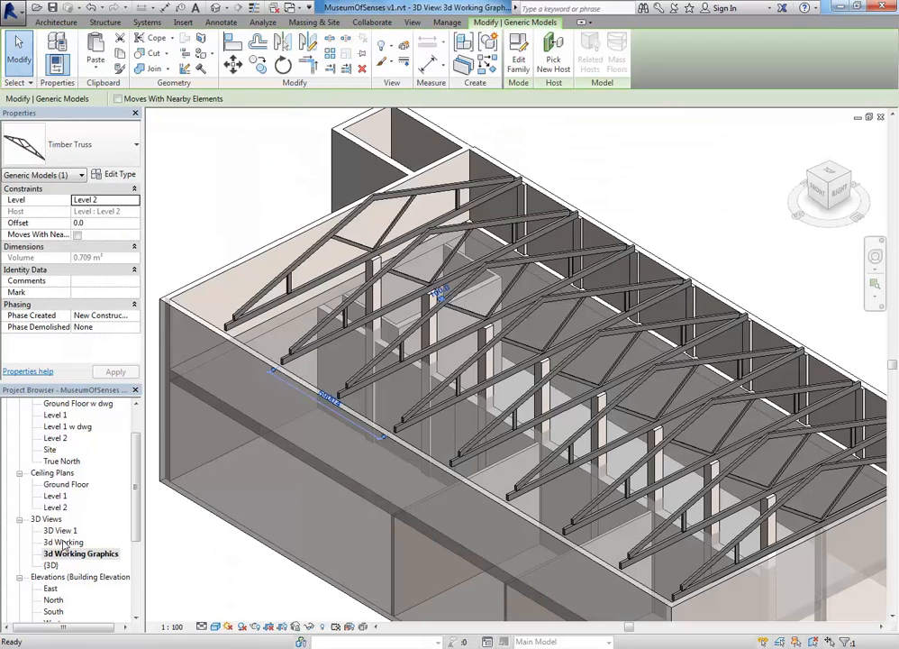
double_click(63, 542)
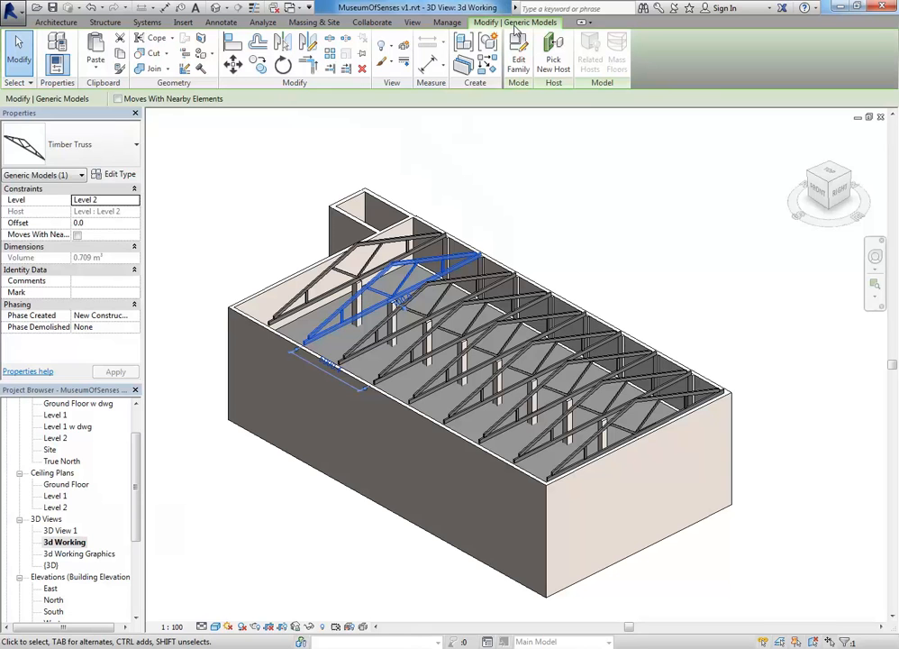
left_click(561, 238)
scroll(356, 274, "up", 4)
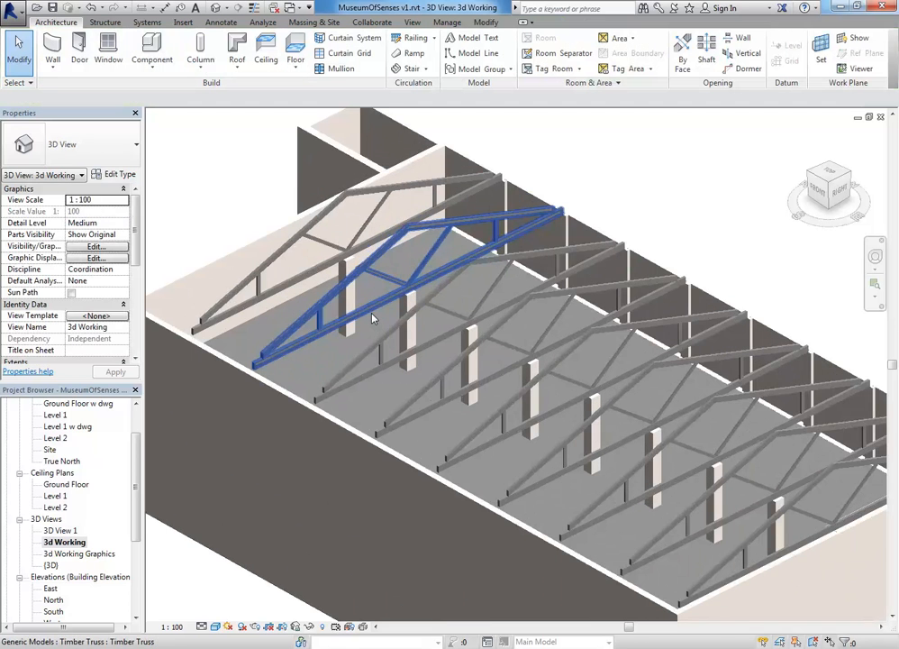
left_click(394, 302)
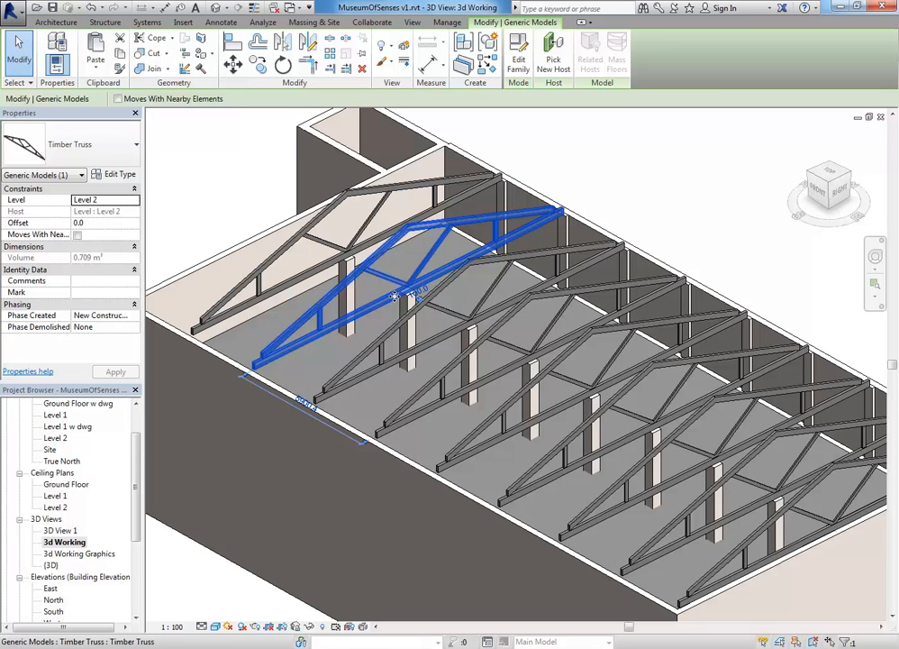
left_click(520, 62)
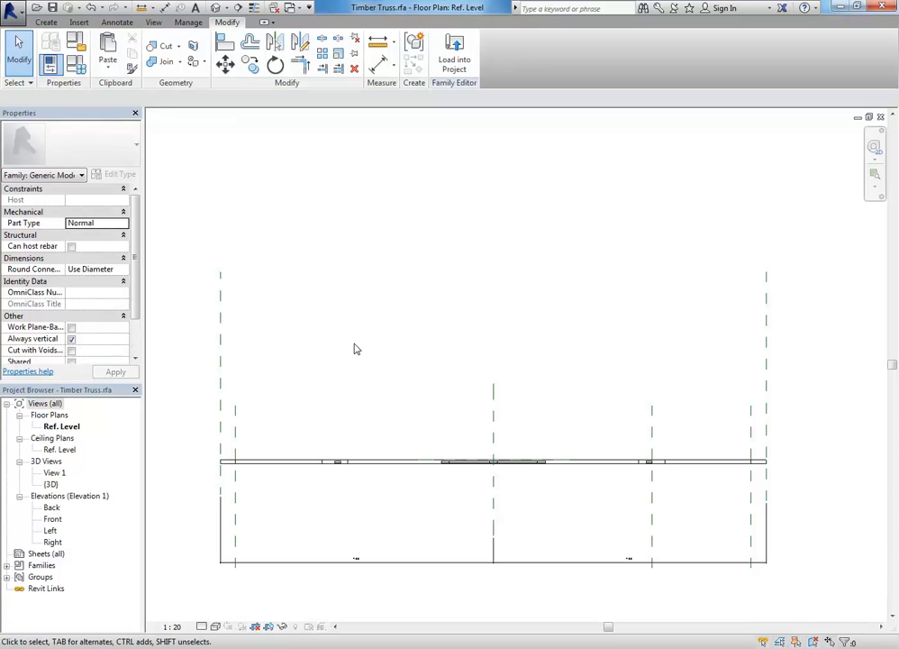
Inspect the truss in the family's default 3D view and open its Front elevation around the ridge.
double_click(51, 485)
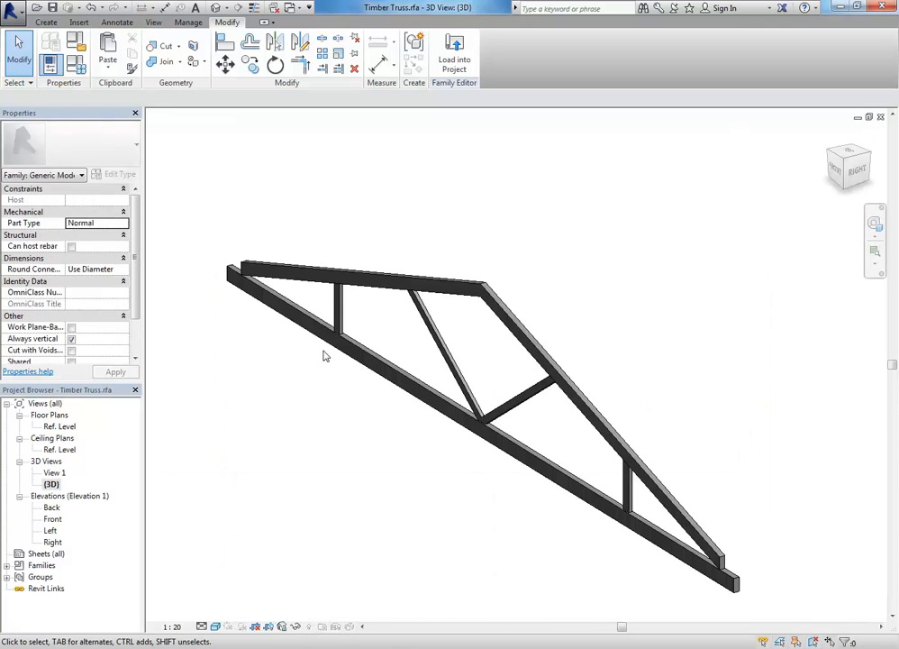
middle_click_drag(721, 430, 716, 387, "shift")
scroll(491, 316, "up", 3)
scroll(491, 316, "down", 3)
double_click(53, 519)
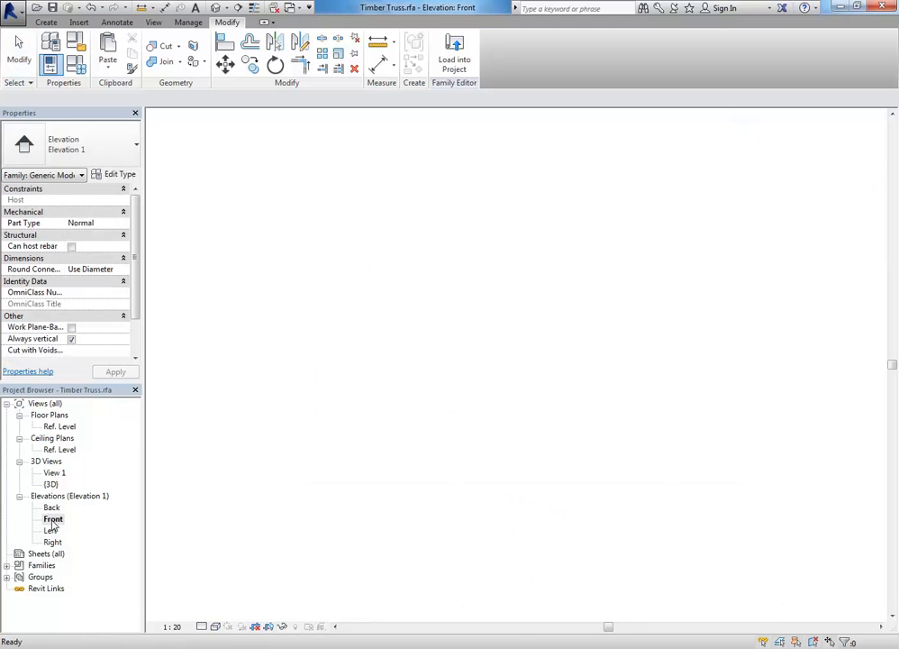
scroll(352, 359, "up", 4)
middle_click_drag(441, 363, 425, 371)
scroll(423, 379, "up", 1)
middle_click_drag(467, 425, 495, 434)
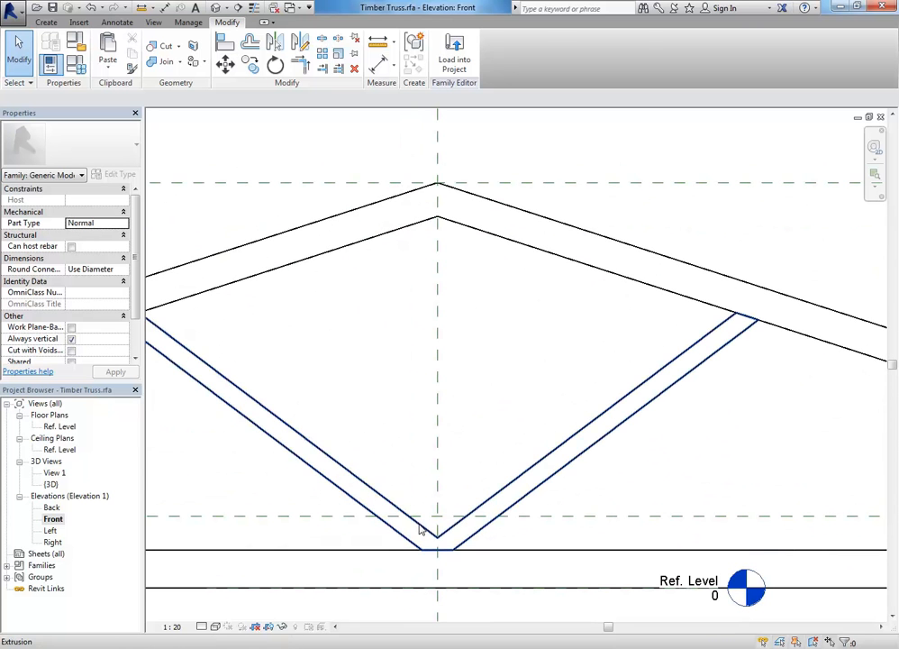
Open the sketch of the V-shaped diagonal brace extrusion for editing.
left_click(419, 530)
scroll(381, 355, "down", 1)
middle_click_drag(381, 355, 468, 397)
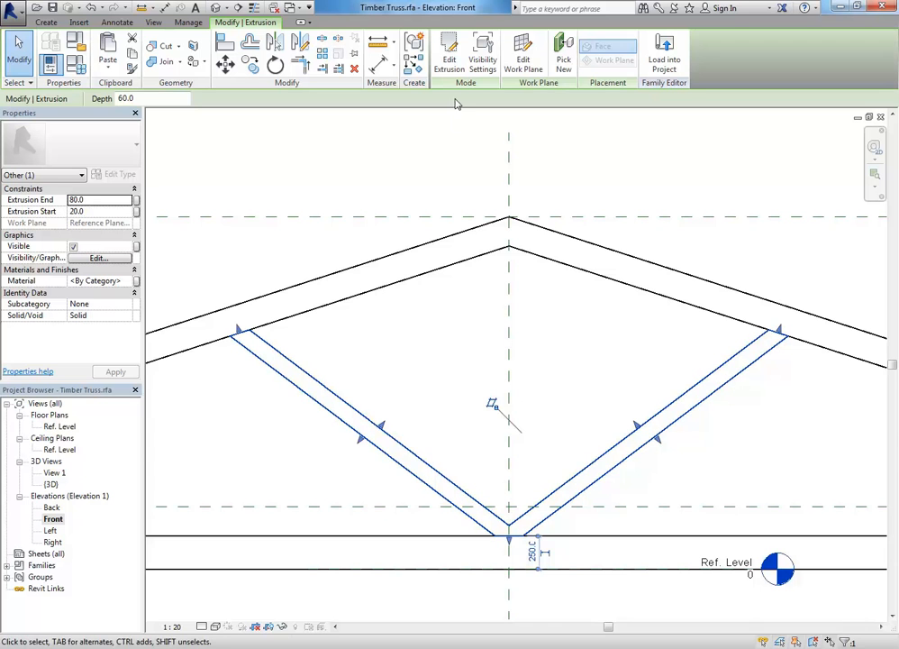
left_click(448, 52)
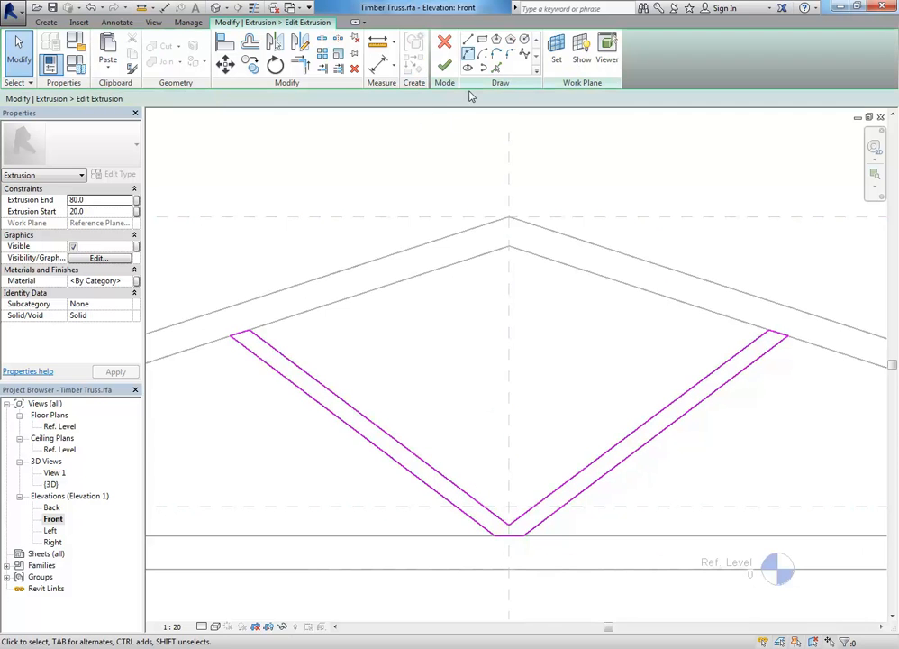
Add sketch lines by picking the lower edges of both sloping top chords, and dismiss the overlap warning.
left_click(500, 69)
left_click(484, 259)
left_click(542, 263)
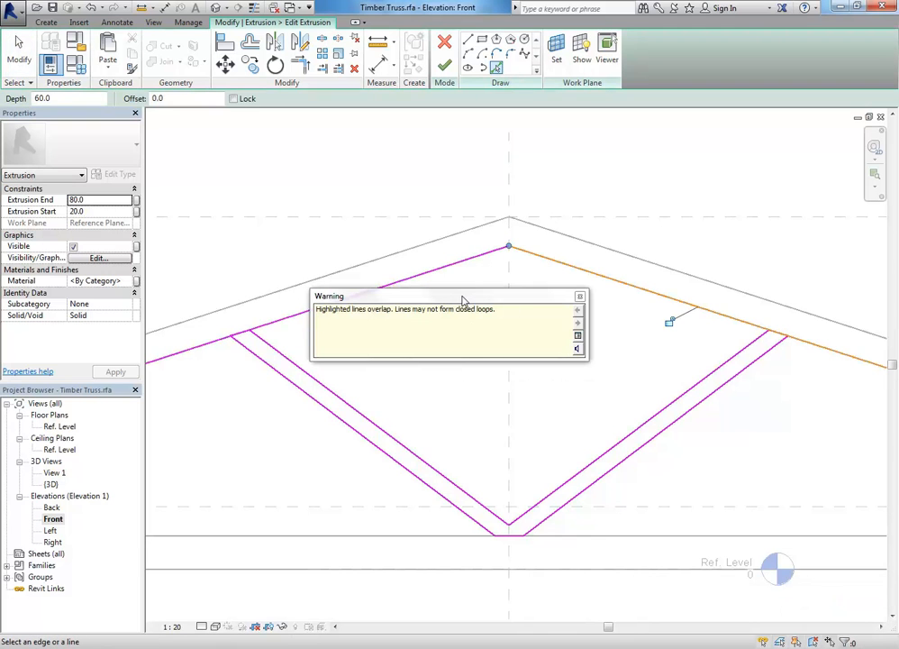
left_click_drag(463, 300, 380, 190)
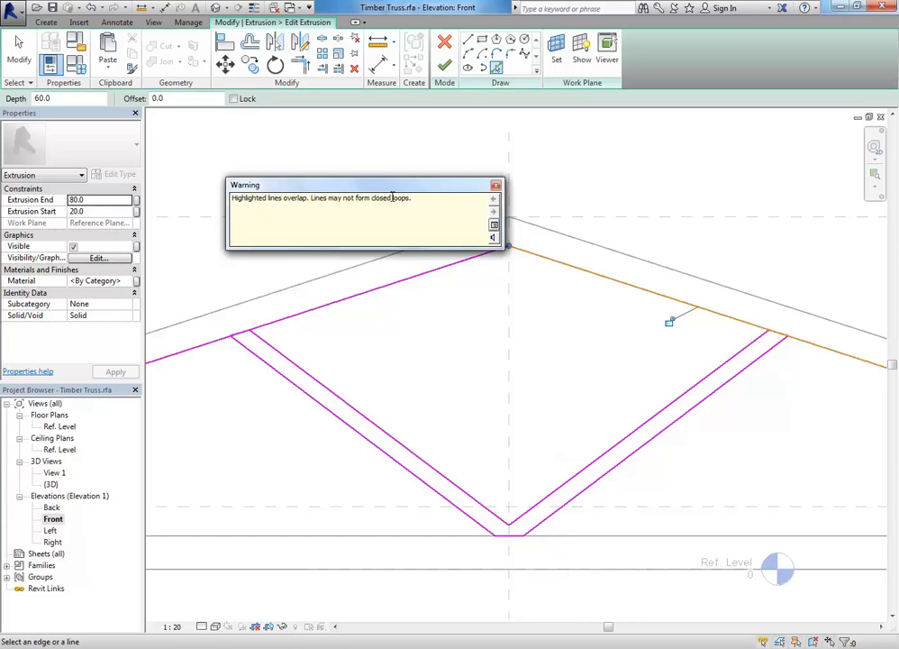
left_click(496, 188)
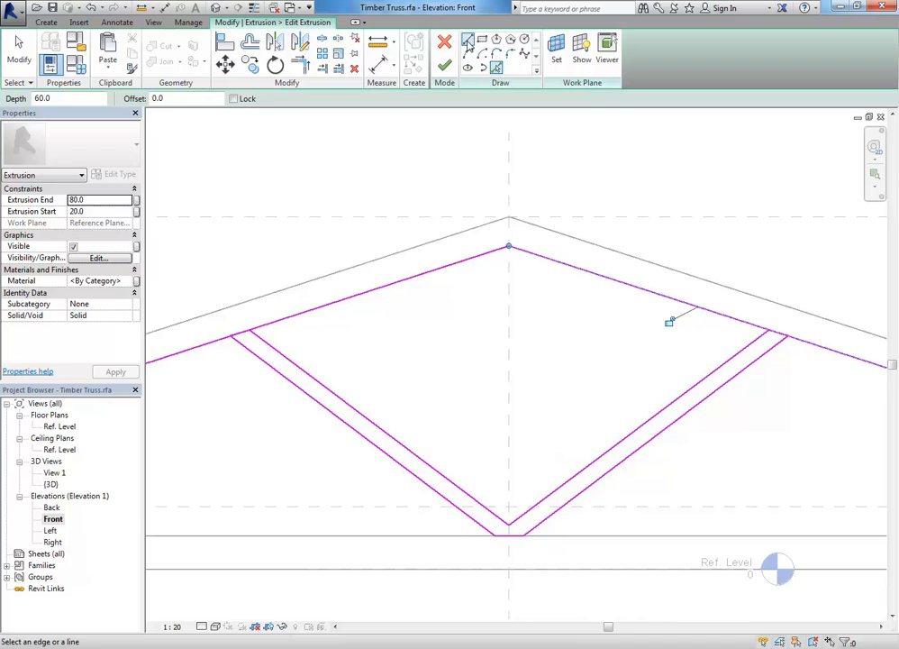
key("l")
key("i")
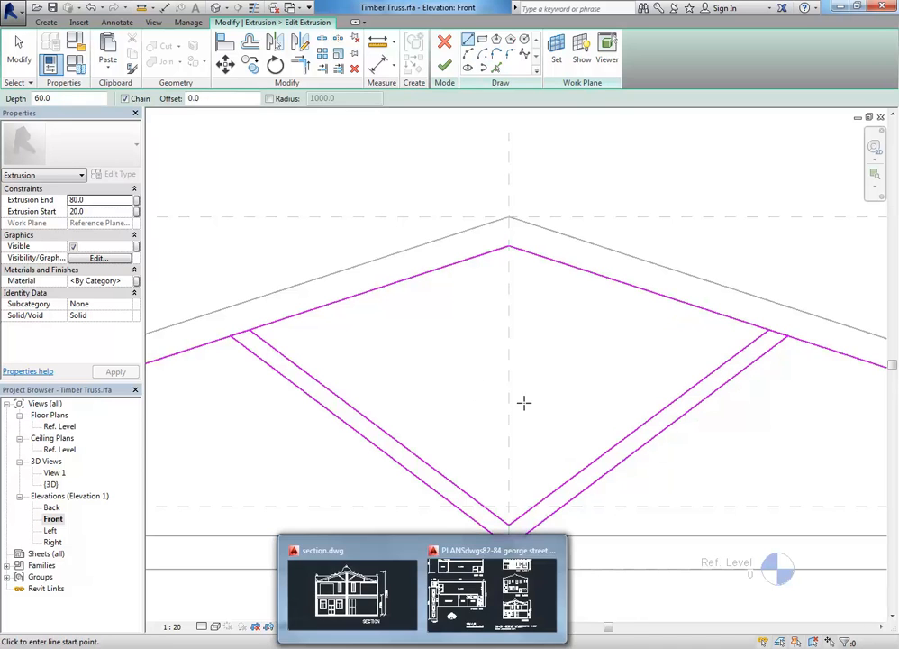
left_click(510, 245)
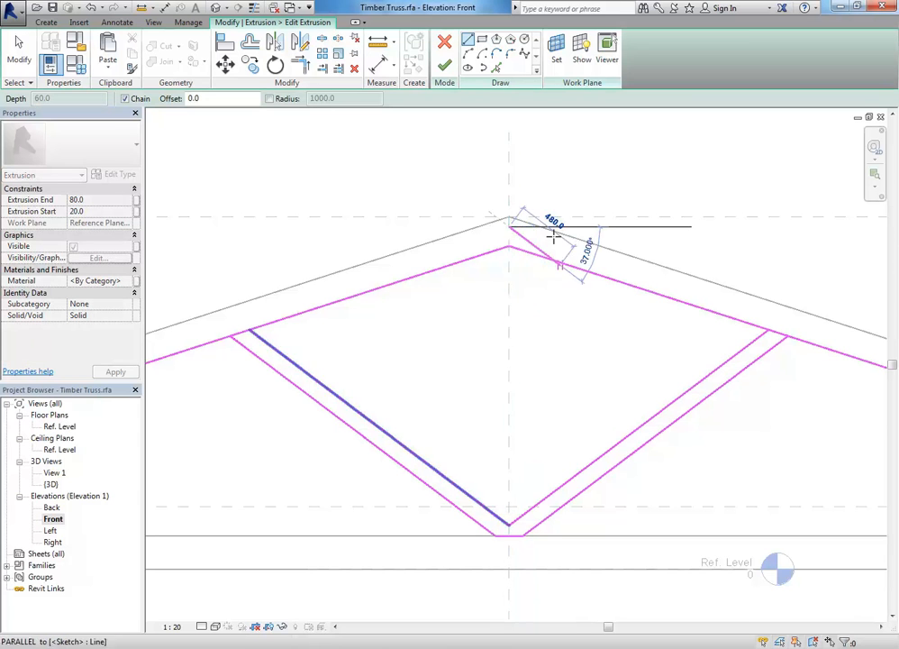
key("Escape")
key("Escape")
Add two vertical sketch lines offset 75 to either side of the truss's centre reference plane.
left_click_drag(175, 98, 101, 98)
type("75")
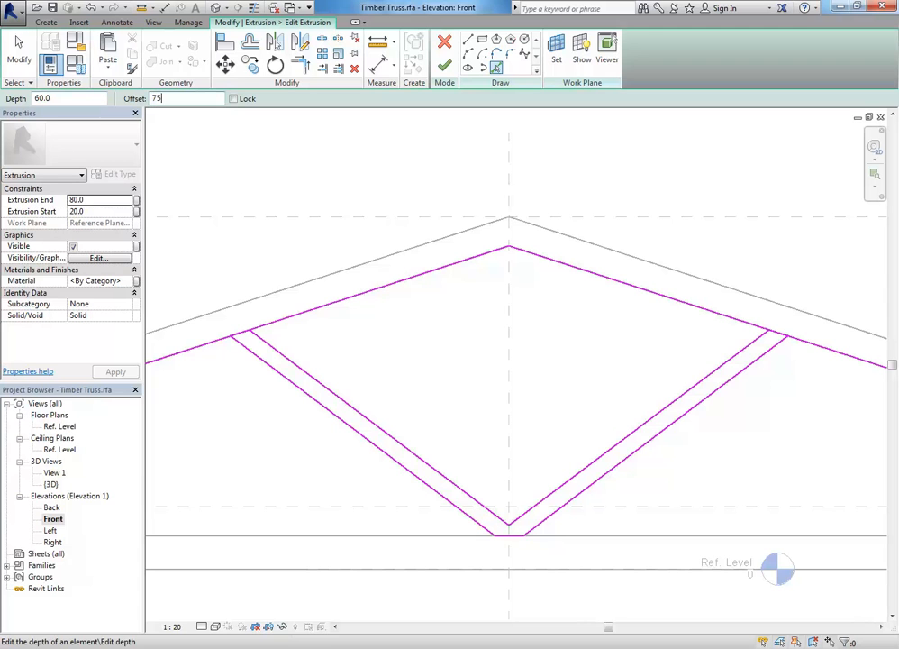
left_click(511, 397)
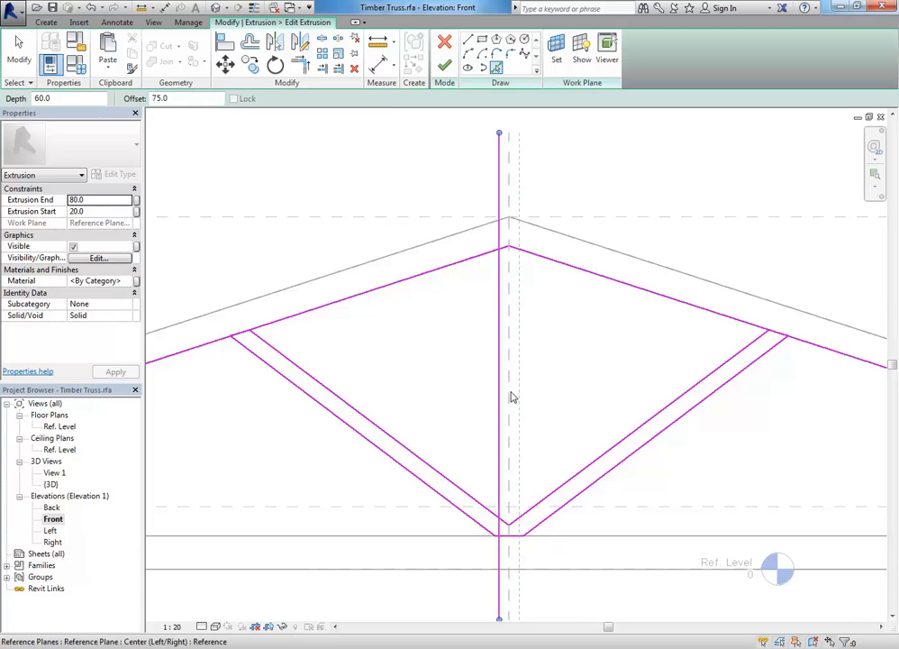
left_click(513, 404)
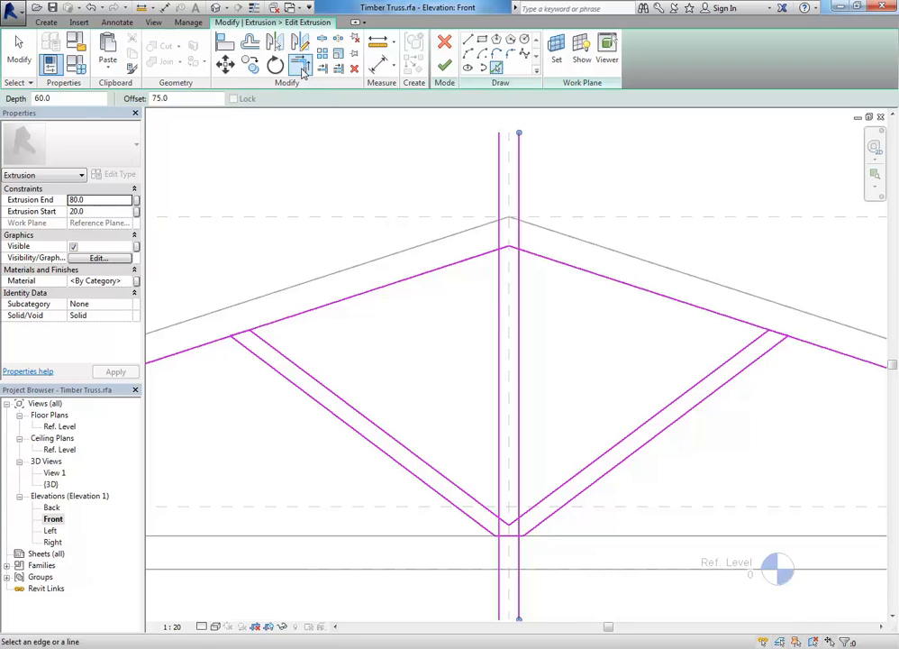
Trim the two vertical post lines to corners with the picked top chord edges and the inner edges of the diagonals.
left_click(302, 68)
left_click(484, 254)
left_click(501, 269)
left_click(532, 254)
left_click(520, 263)
left_click(486, 512)
left_click(500, 500)
left_click(545, 503)
left_click(519, 482)
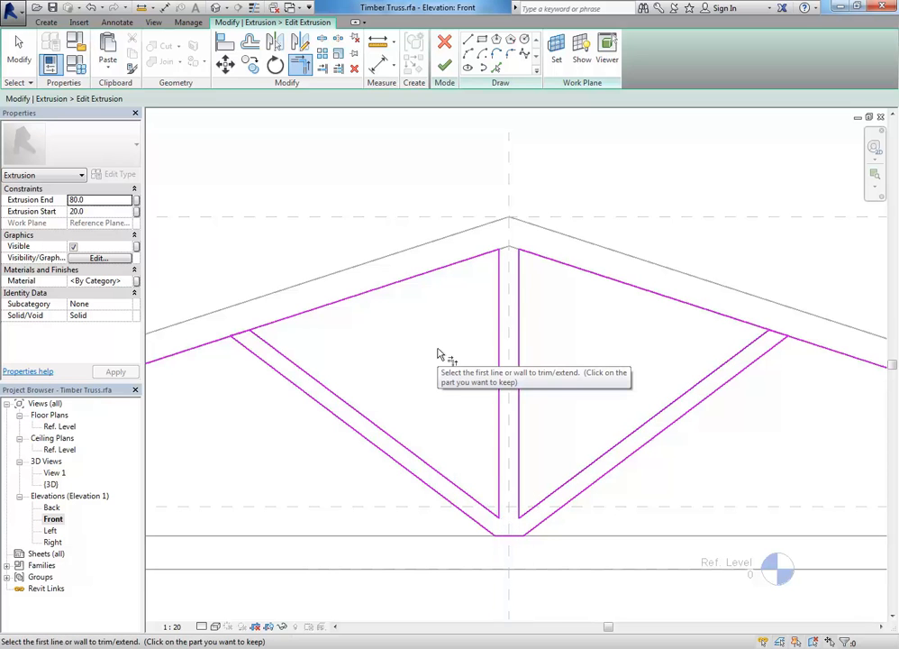
Trim the top chord lines to the post lines, keeping only the short peak segments between them.
scroll(504, 231, "up", 2)
scroll(504, 231, "up", 1)
left_click(483, 275)
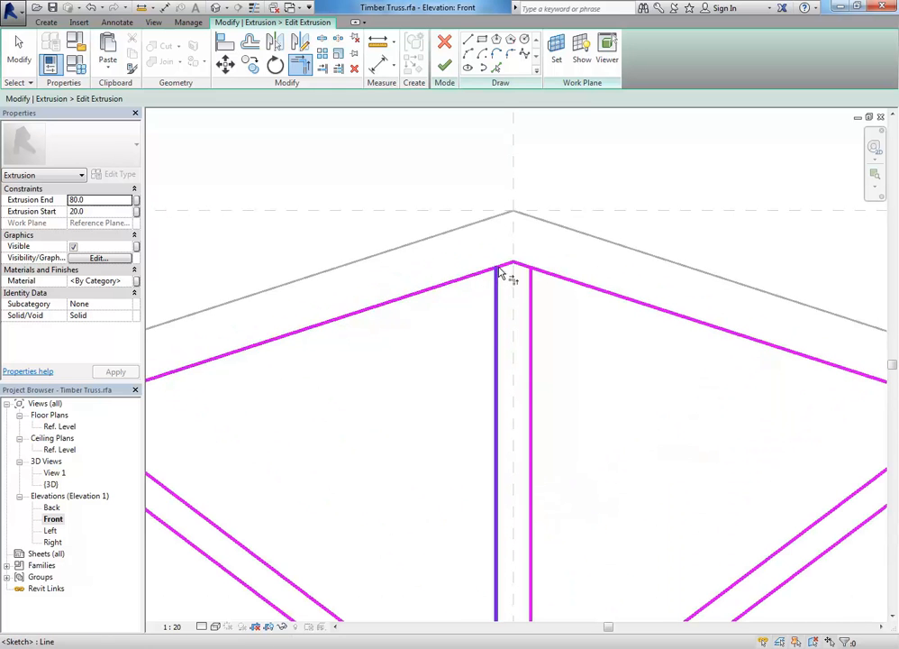
left_click(496, 282)
left_click(517, 263)
left_click(531, 284)
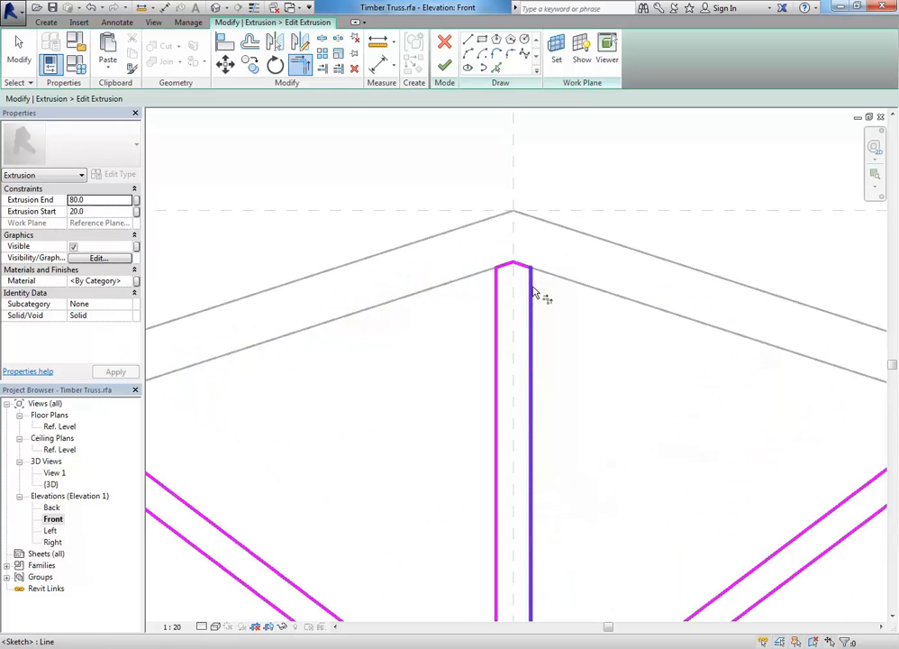
Finish the brace extrusion's sketch and show the truss with its central post in the default 3D view.
scroll(532, 275, "down", 2)
middle_click_drag(547, 298, 539, 232)
scroll(598, 345, "down", 3)
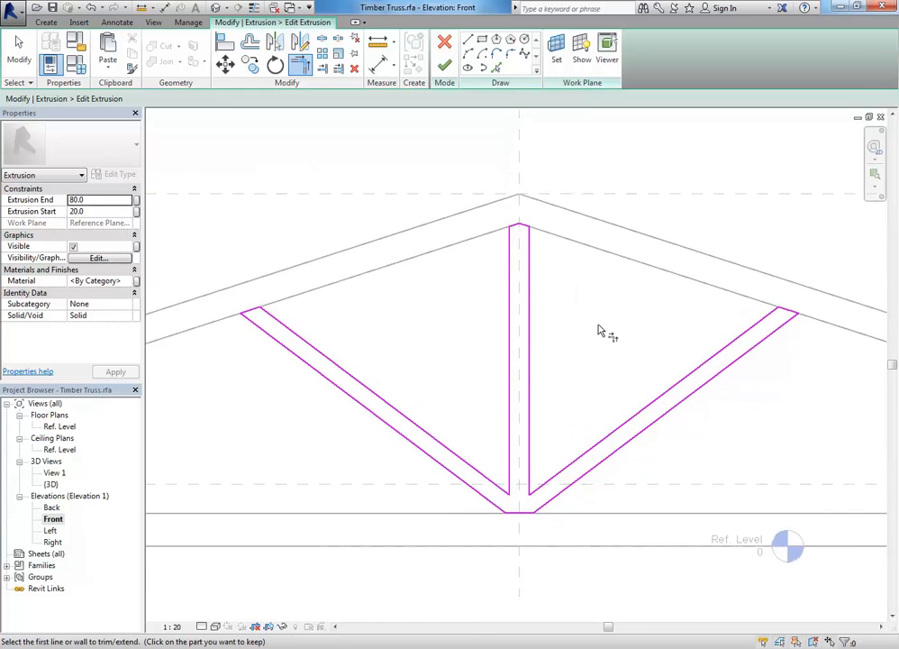
middle_click_drag(608, 334, 570, 335)
scroll(590, 297, "up", 1)
scroll(585, 325, "up", 1)
middle_click_drag(506, 245, 518, 263)
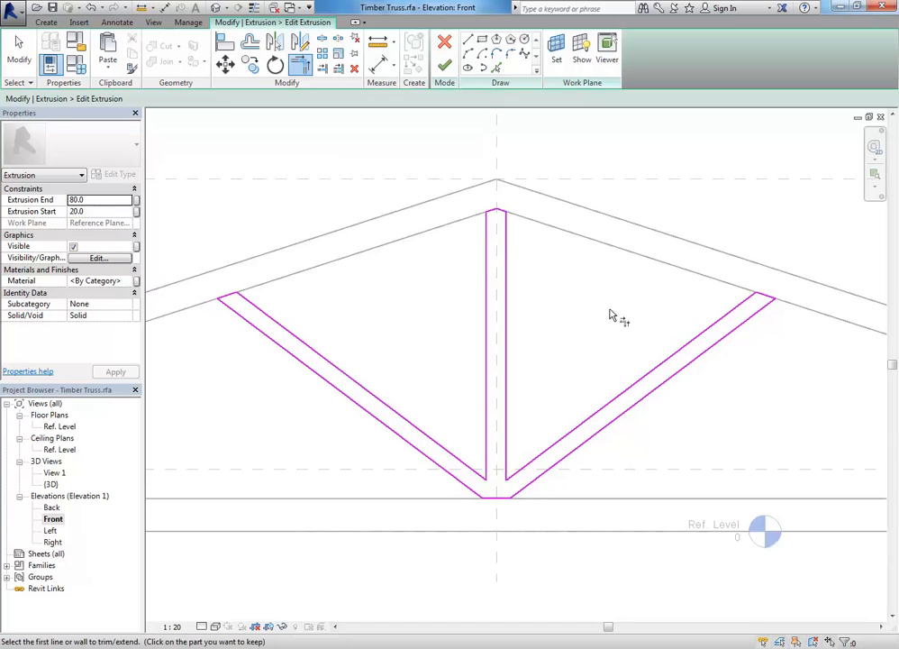
left_click(441, 74)
left_click(475, 296)
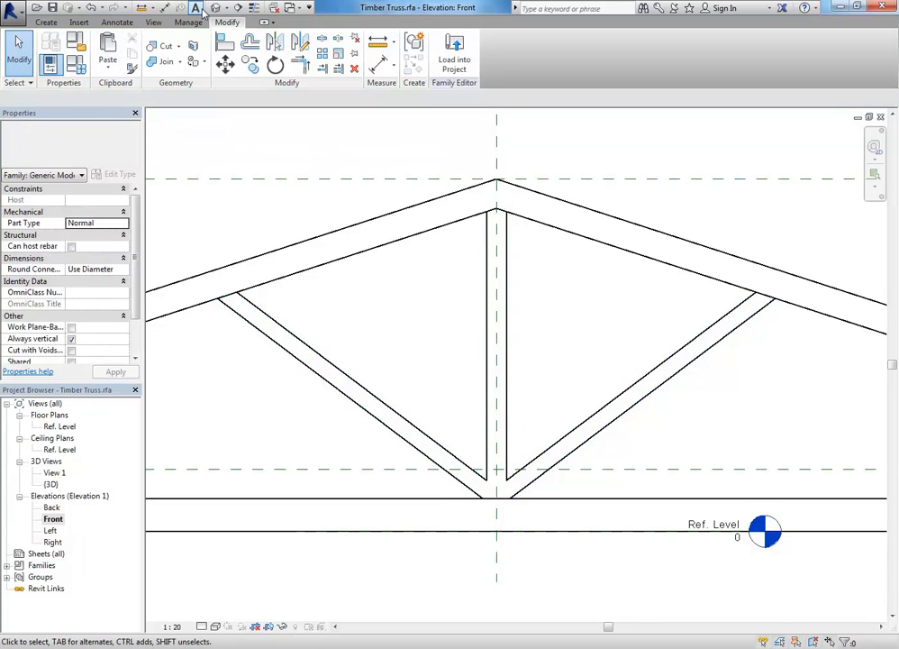
left_click(216, 7)
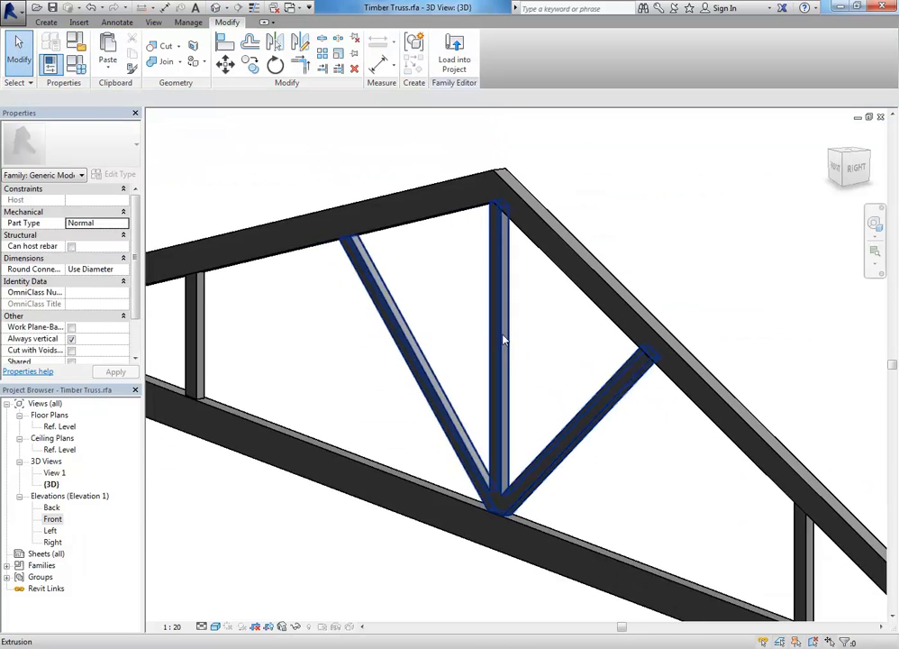
scroll(504, 339, "down", 3)
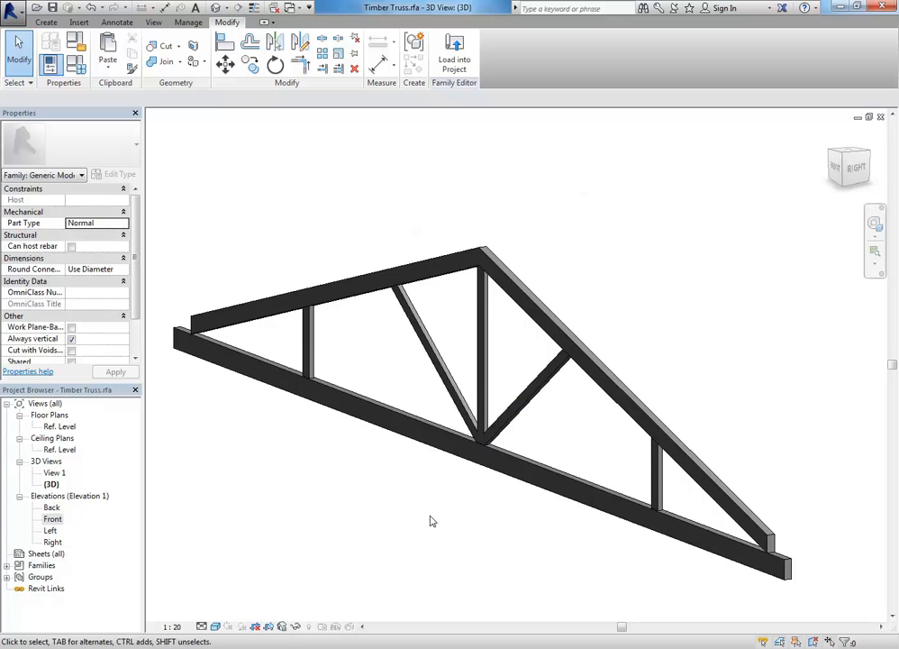
middle_click_drag(431, 521, 456, 520)
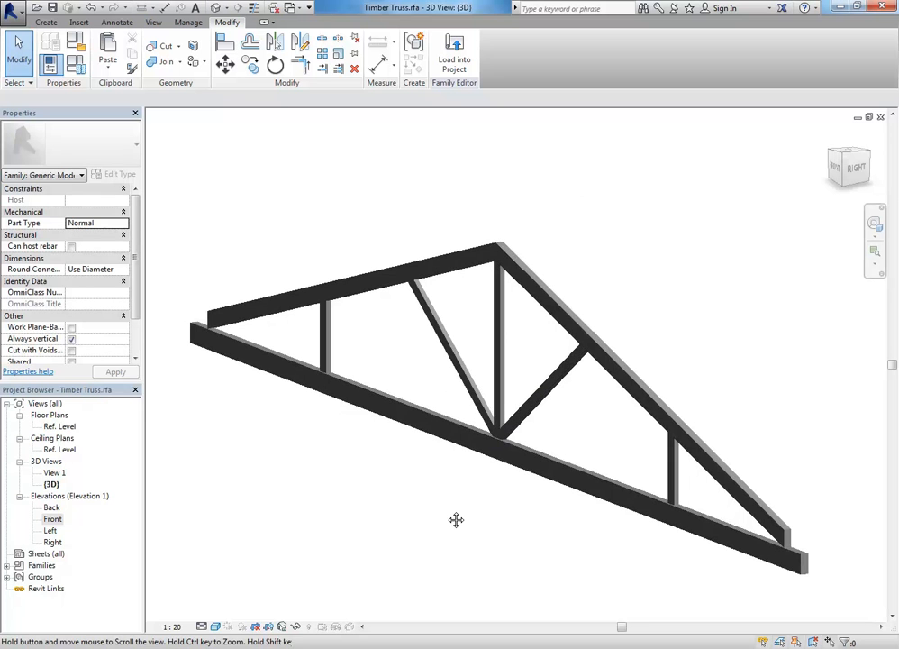
Open the Material Browser for the truss's bottom chord extrusion.
left_click(301, 387)
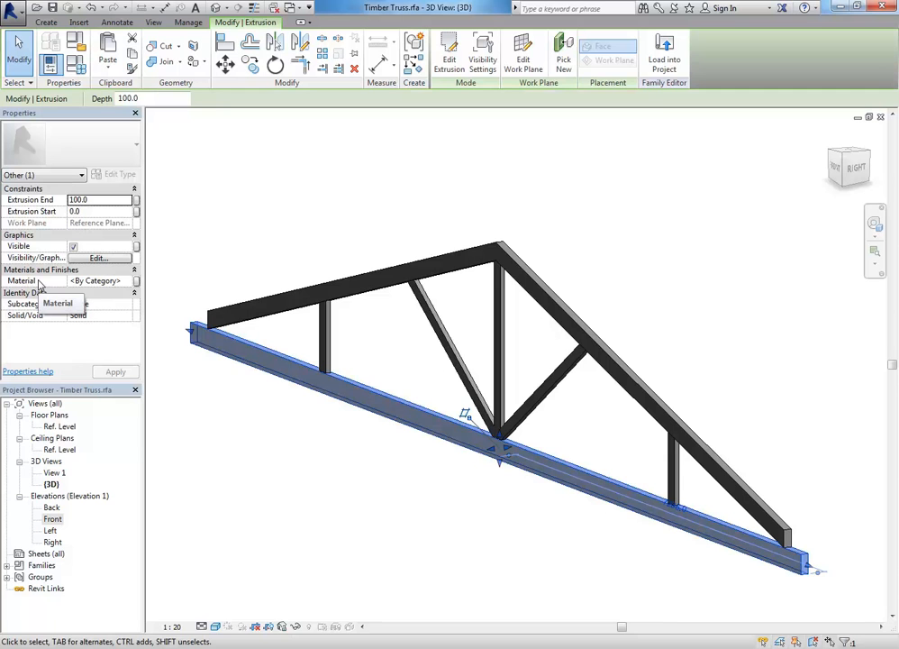
left_click(95, 281)
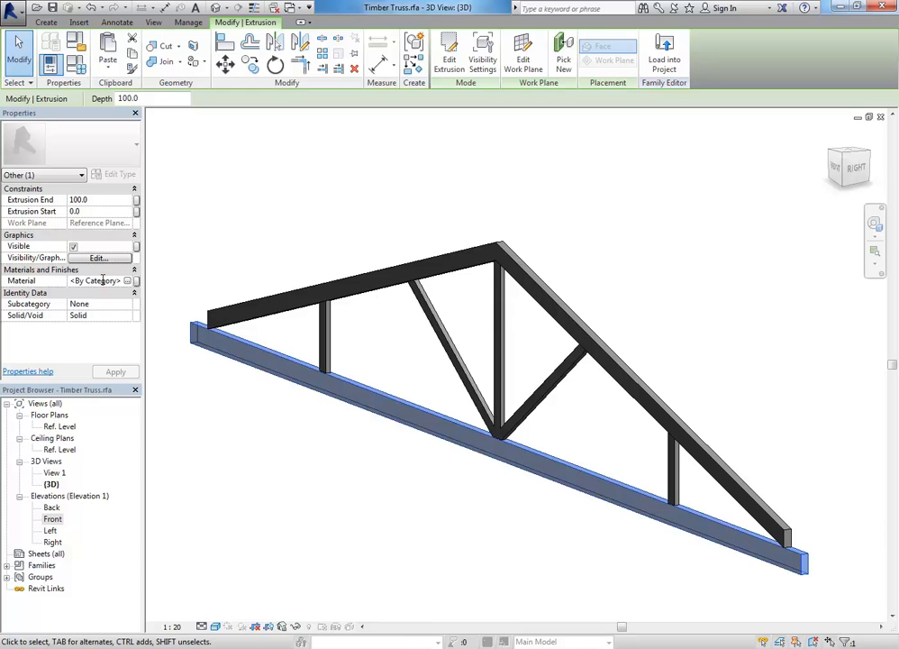
left_click(125, 280)
left_click(127, 282)
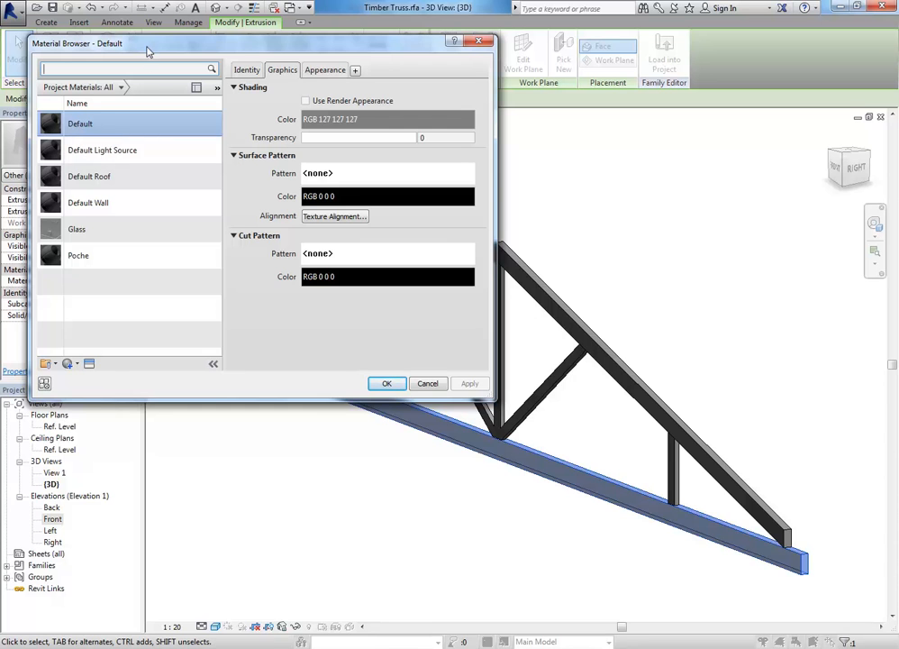
left_click_drag(148, 49, 194, 62)
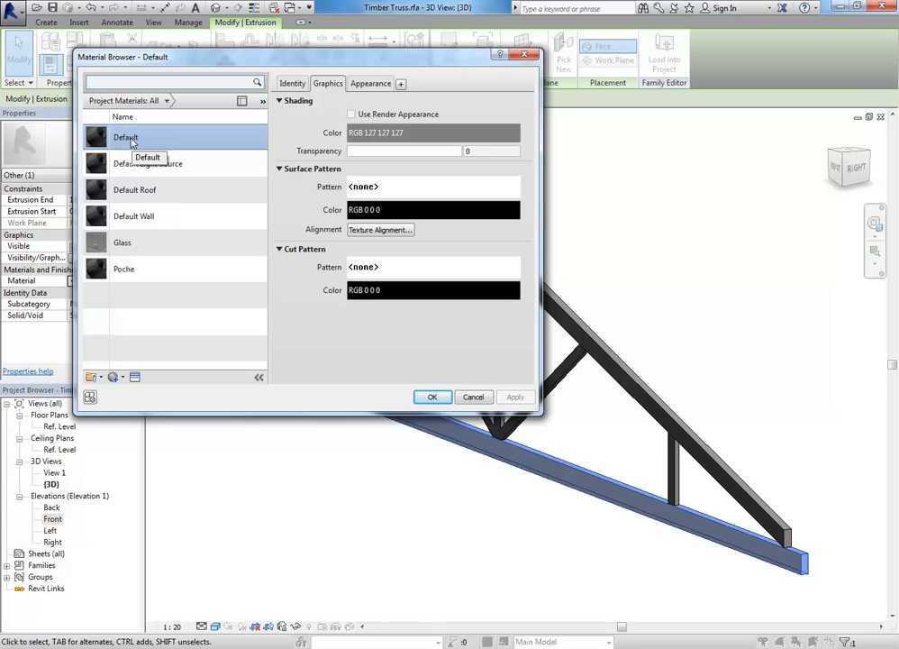
Duplicate the Default material and name the copy "Wood, Truss".
right_click(124, 139)
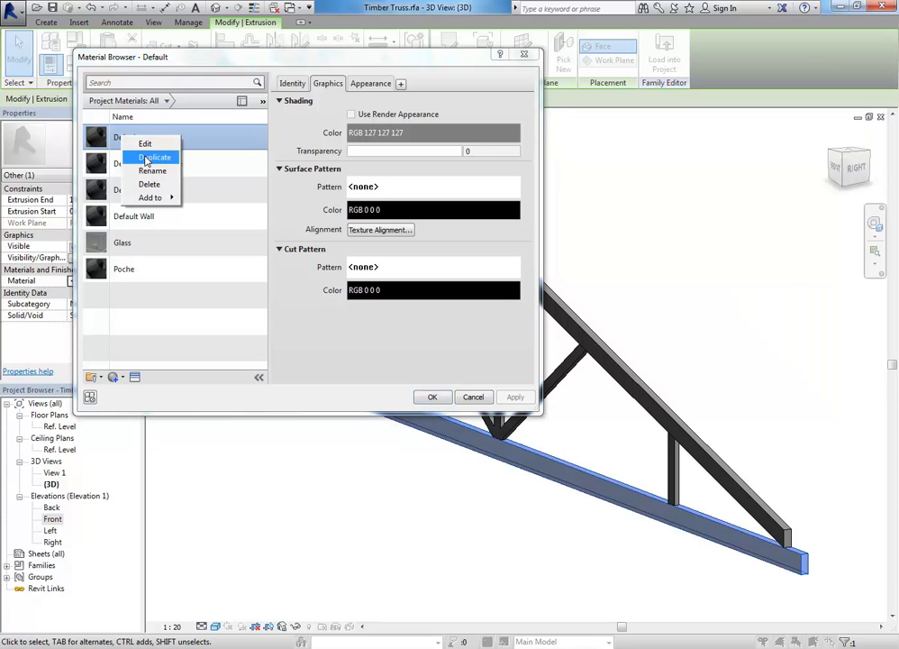
left_click(146, 159)
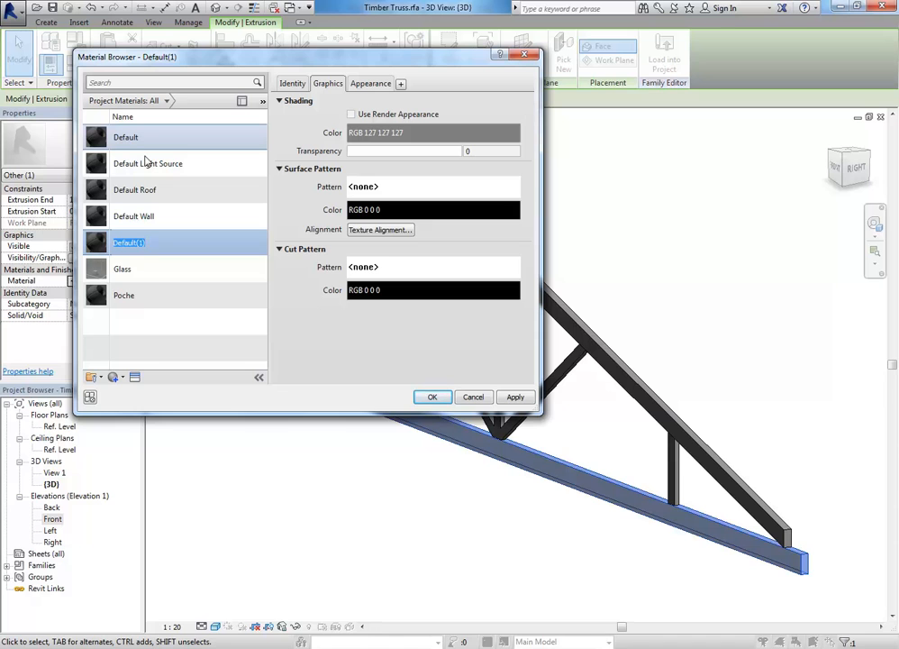
type("Wood, Truss")
key("Return")
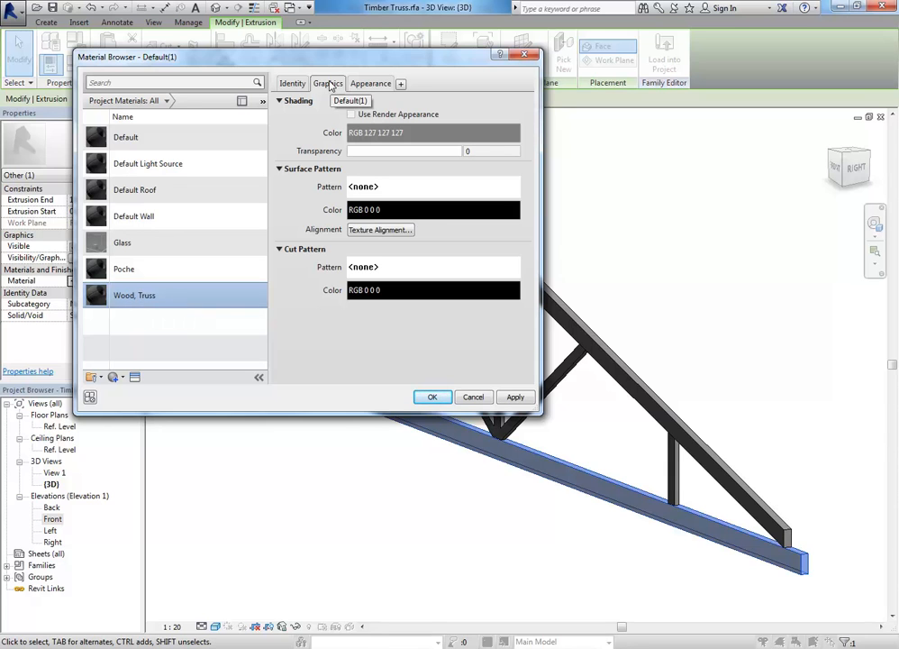
Make the Wood, Truss material's shading use its render appearance and show its appearance settings.
left_click(351, 114)
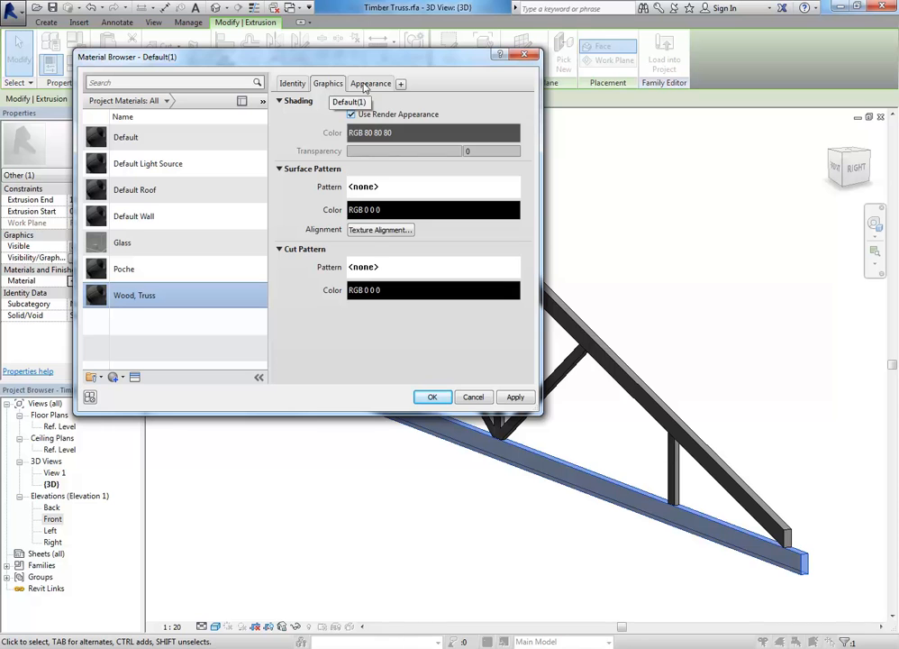
left_click(366, 85)
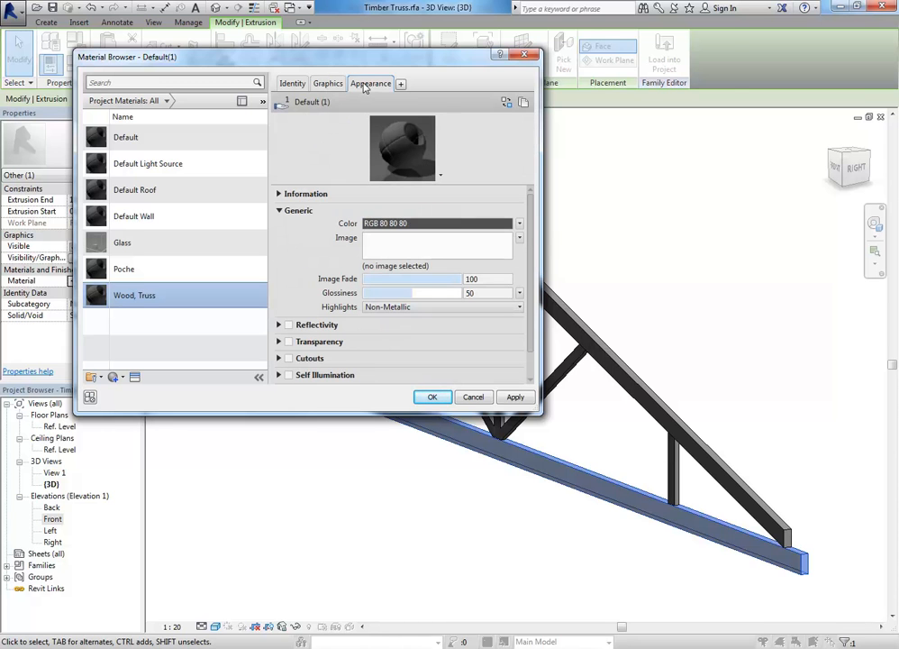
left_click(507, 103)
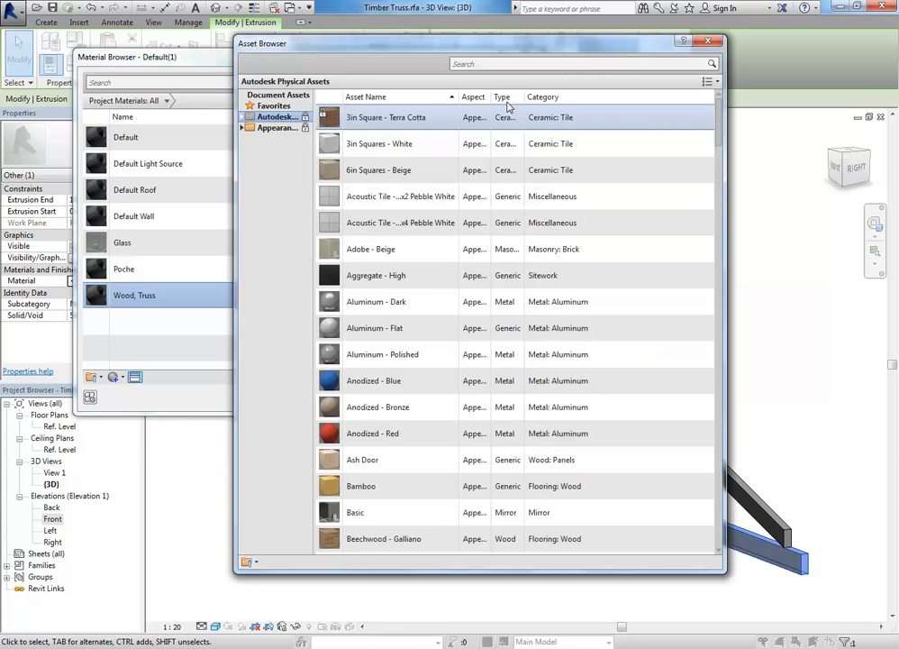
left_click(715, 42)
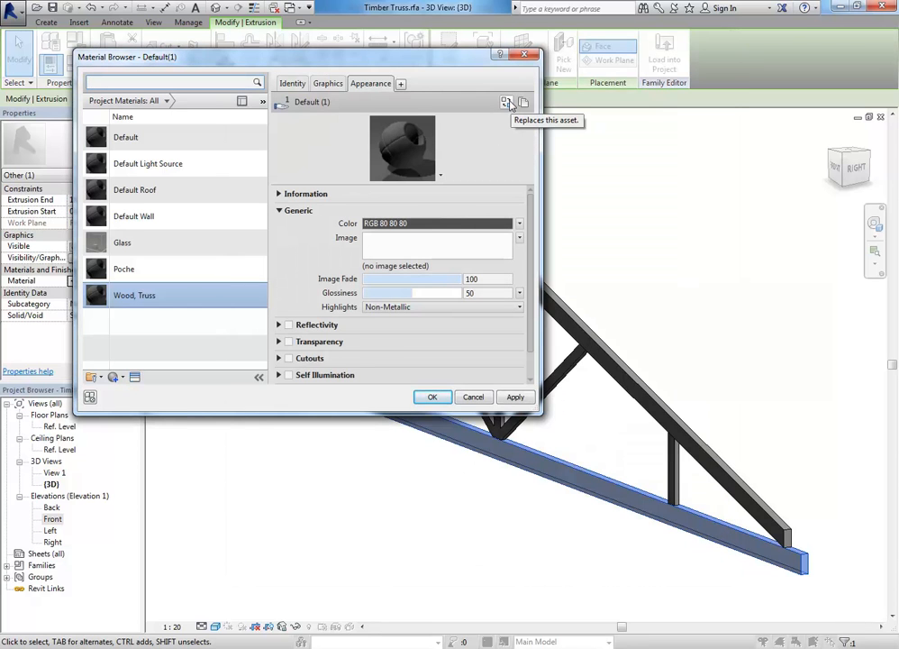
List the Appearance Library's Wood assets as replacements for the Wood, Truss appearance, with the asset list enlarged.
left_click(507, 102)
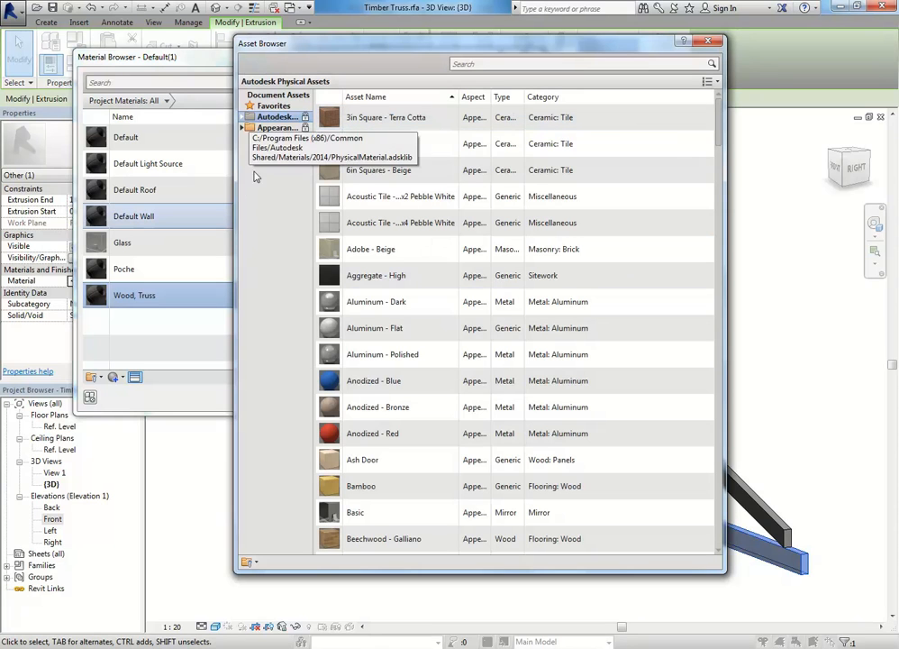
left_click(242, 128)
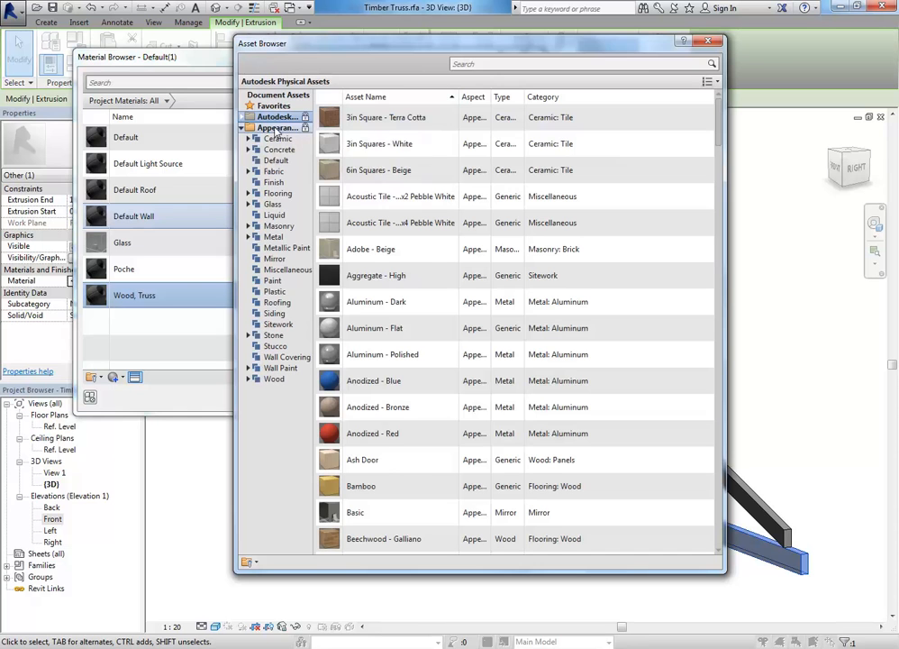
left_click(276, 129)
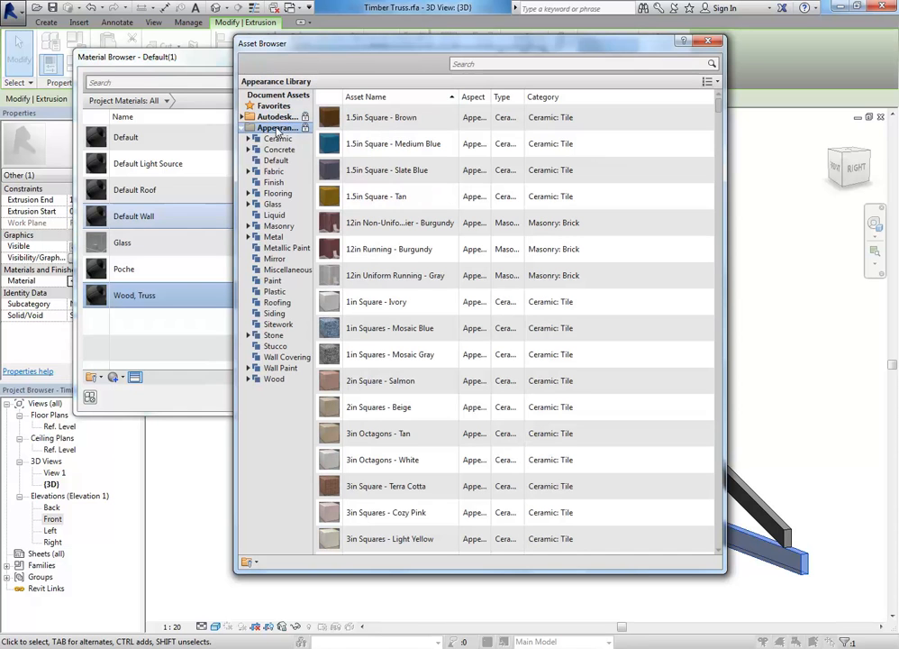
left_click(274, 379)
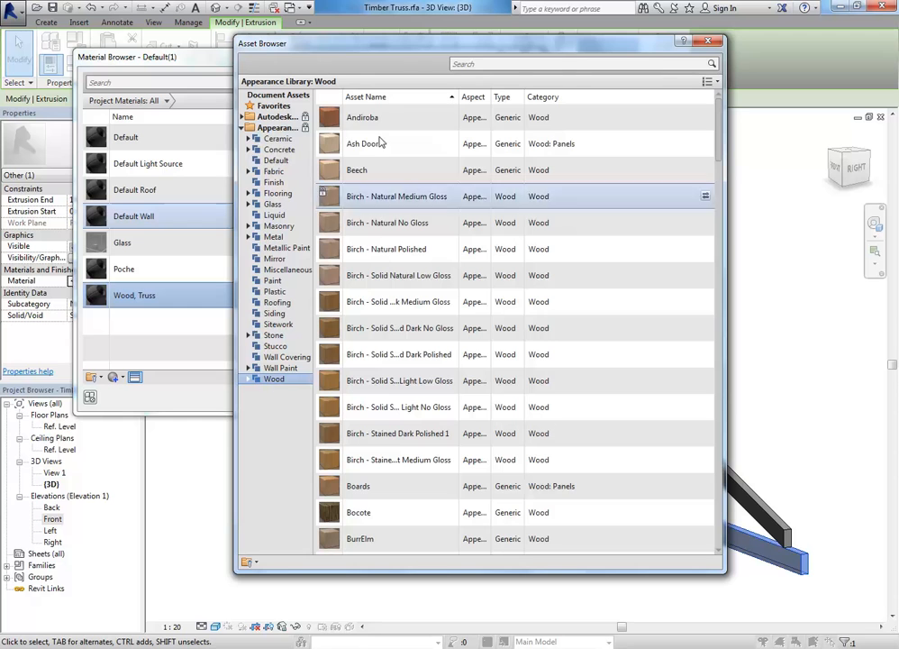
left_click_drag(401, 44, 321, 20)
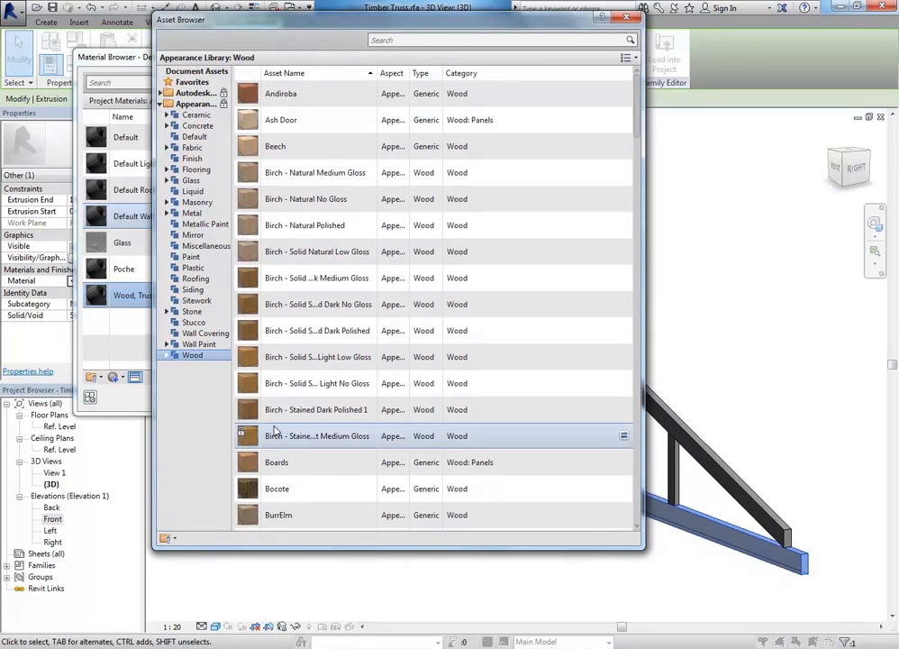
scroll(271, 431, "down", 1)
left_click_drag(633, 545, 719, 594)
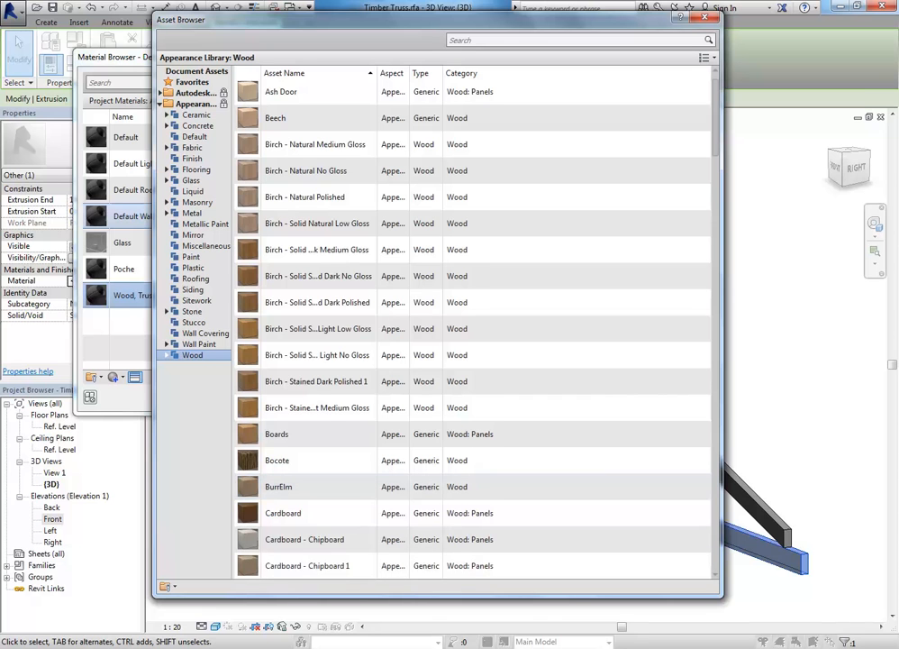
Switch to VenueBoutwellDraperGallery.pdf in Adobe Acrobat Pro and examine the timber roof structure in the gallery photos.
mouse_move(356, 646)
left_click(302, 576)
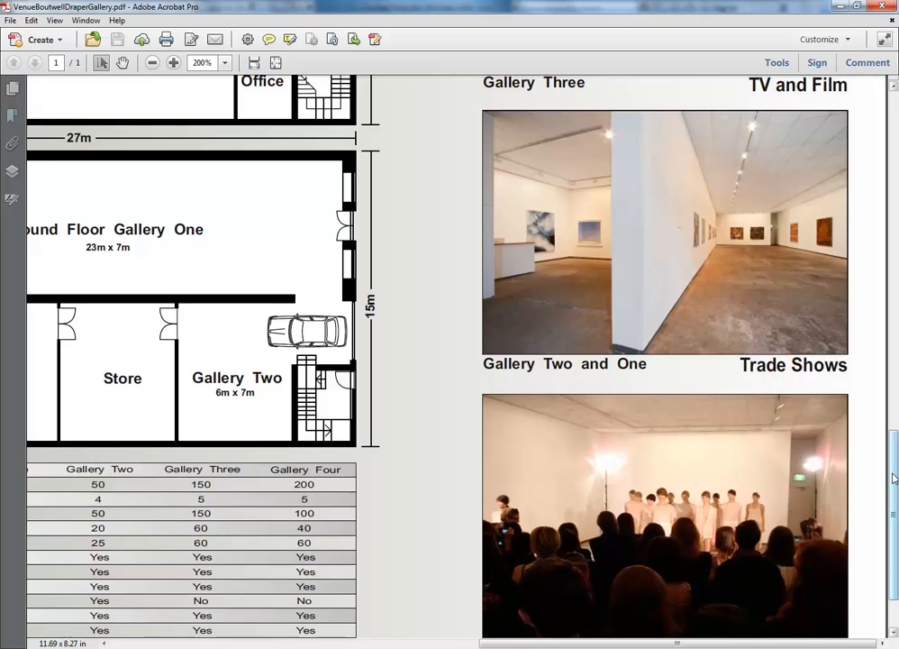
left_click_drag(887, 482, 892, 322)
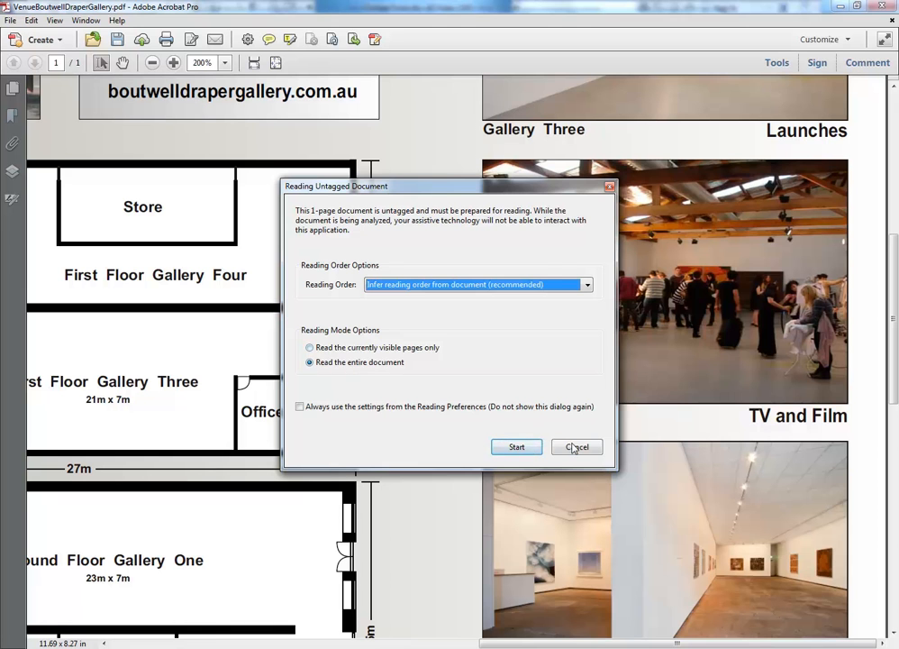
left_click(576, 447)
scroll(667, 397, "up", 3)
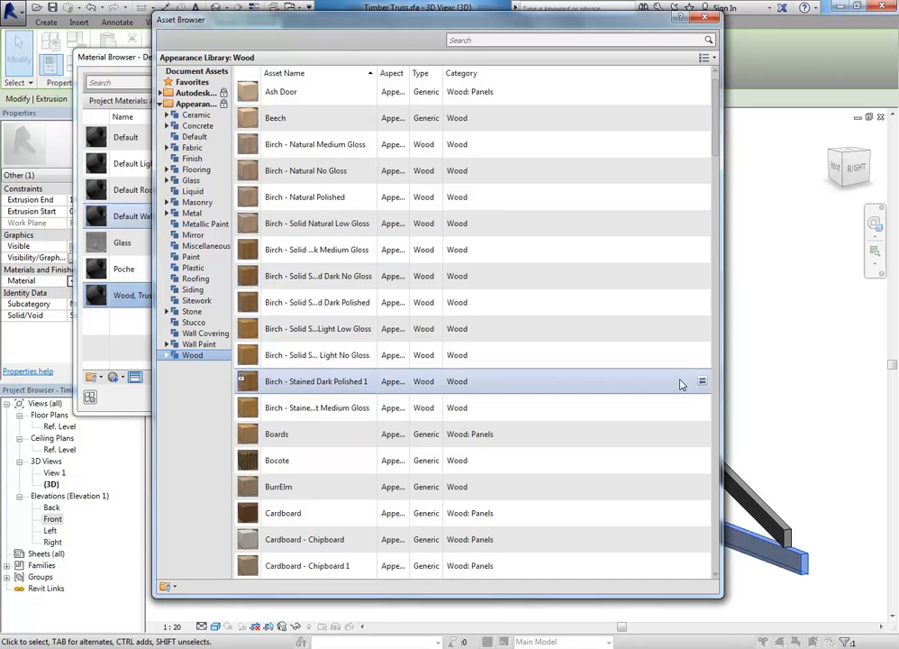
Replace the Wood, Truss appearance with the Maple - Solid Natural Medium Gloss asset.
left_click_drag(714, 142, 716, 378)
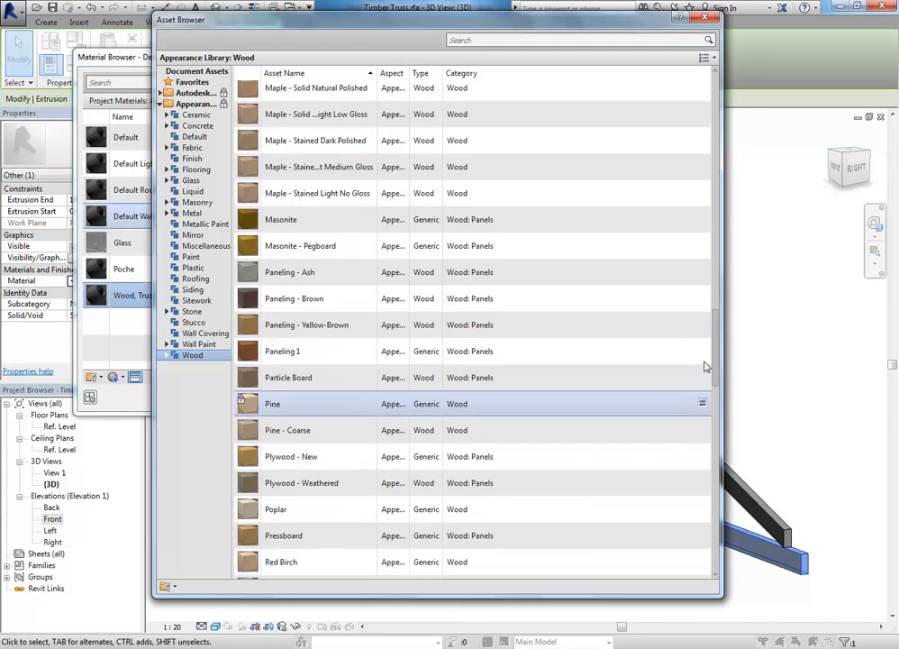
scroll(540, 356, "up", 3)
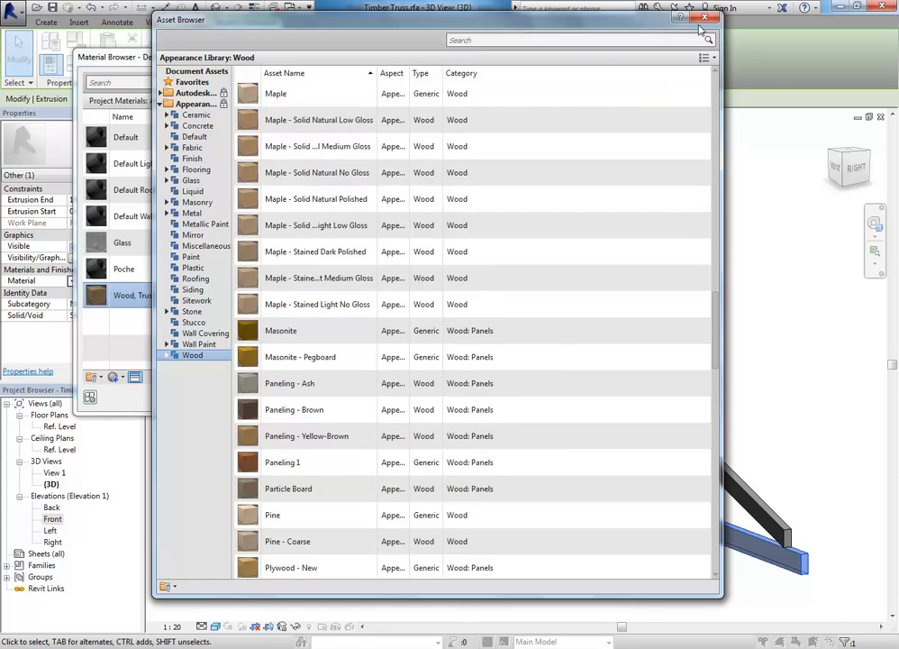
left_click(705, 18)
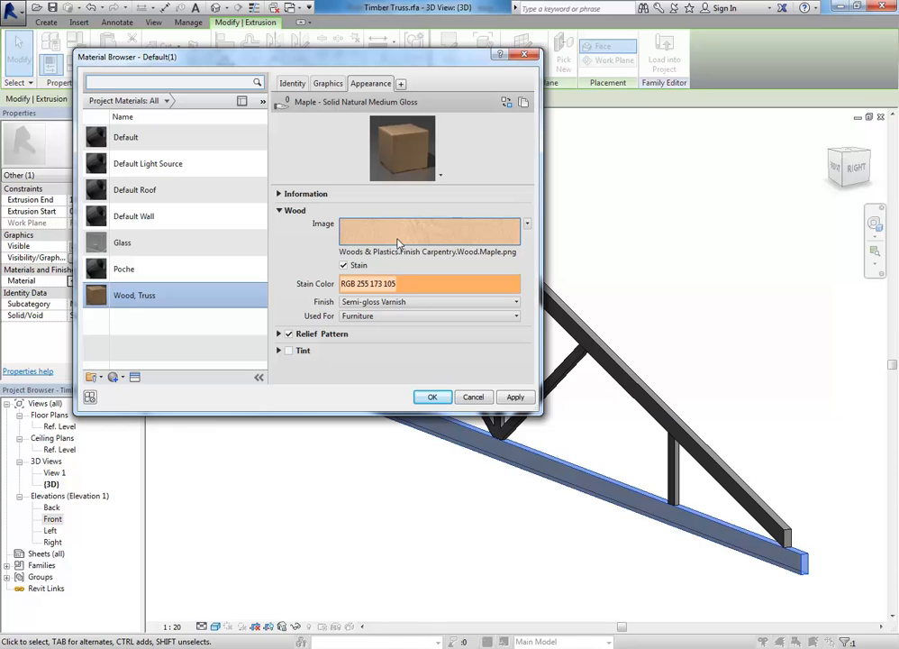
mouse_move(398, 243)
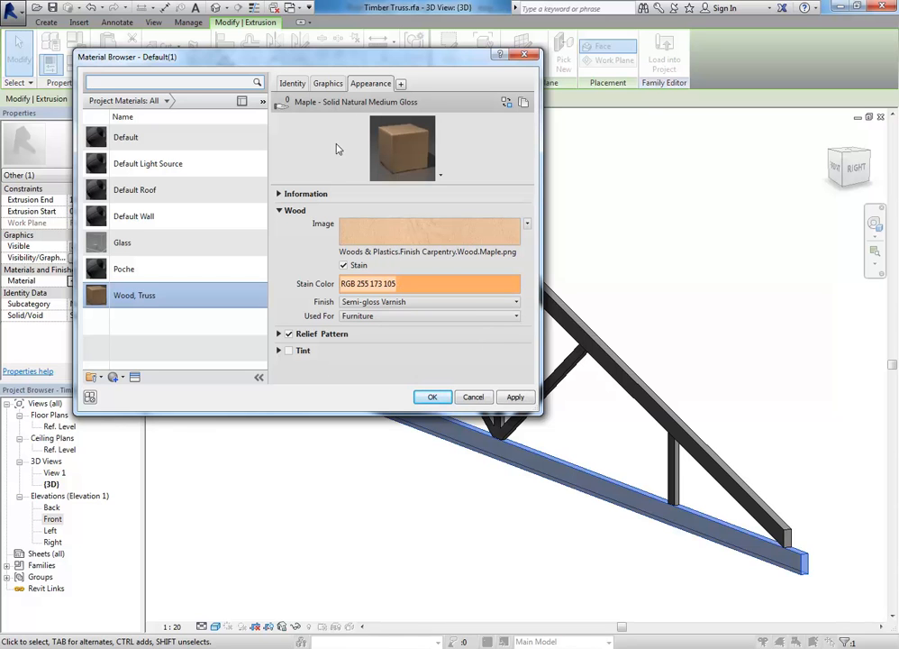
Set the Wood, Truss cut pattern to Diagonal crosshatch and apply the material to the bottom chord.
left_click(328, 84)
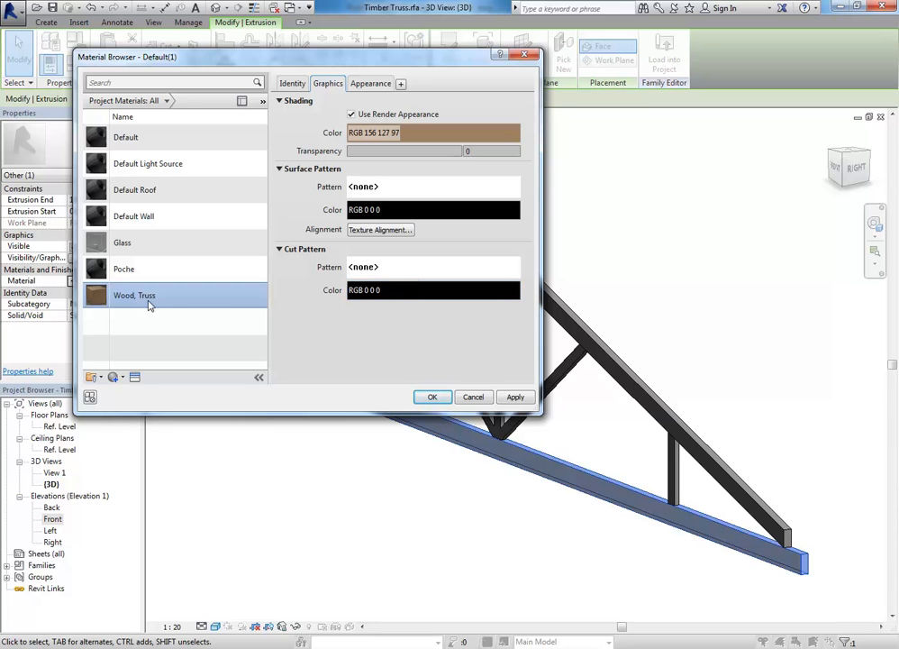
left_click(424, 268)
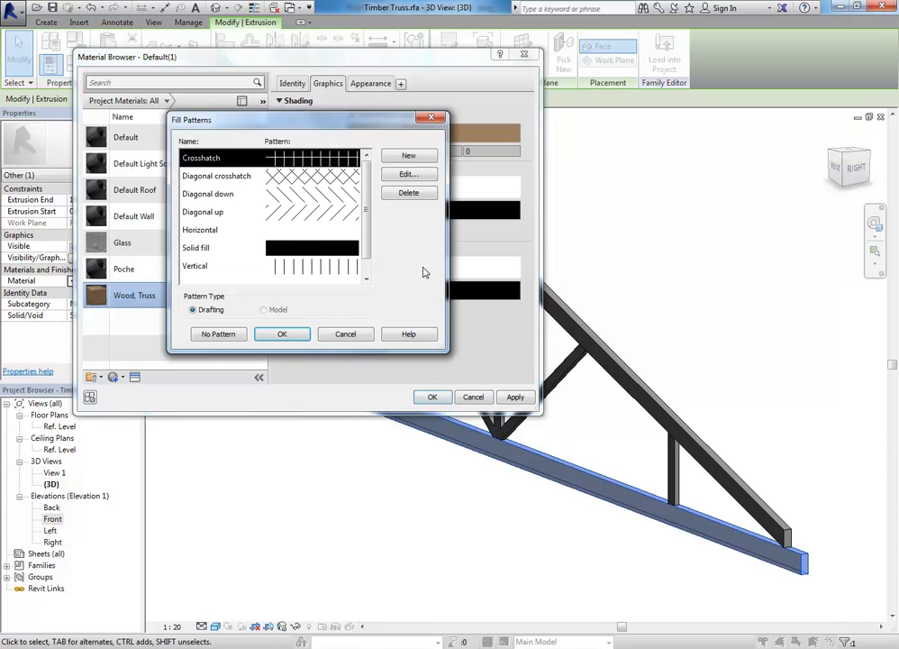
left_click(180, 175)
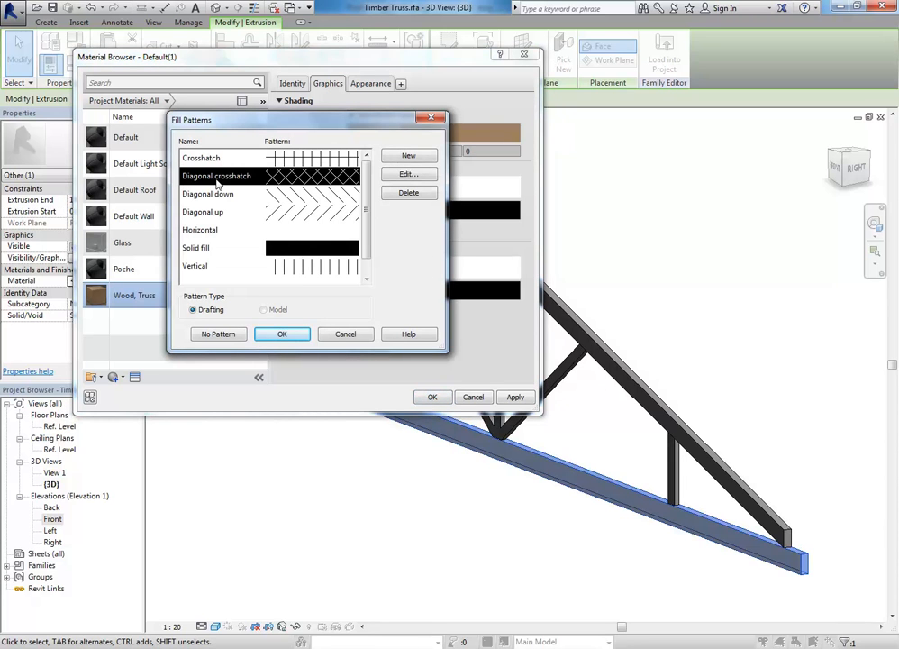
left_click(283, 333)
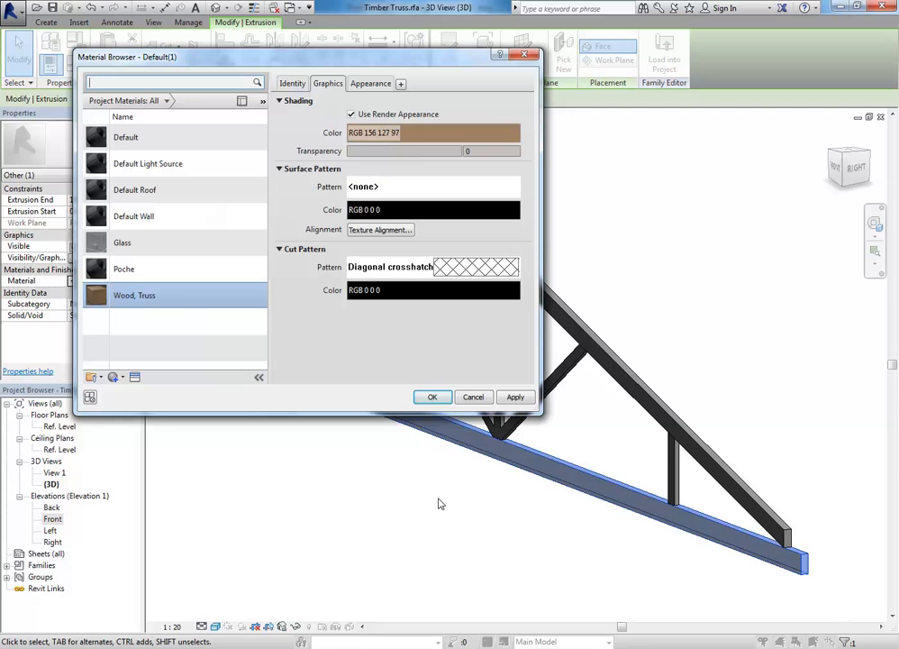
left_click(432, 397)
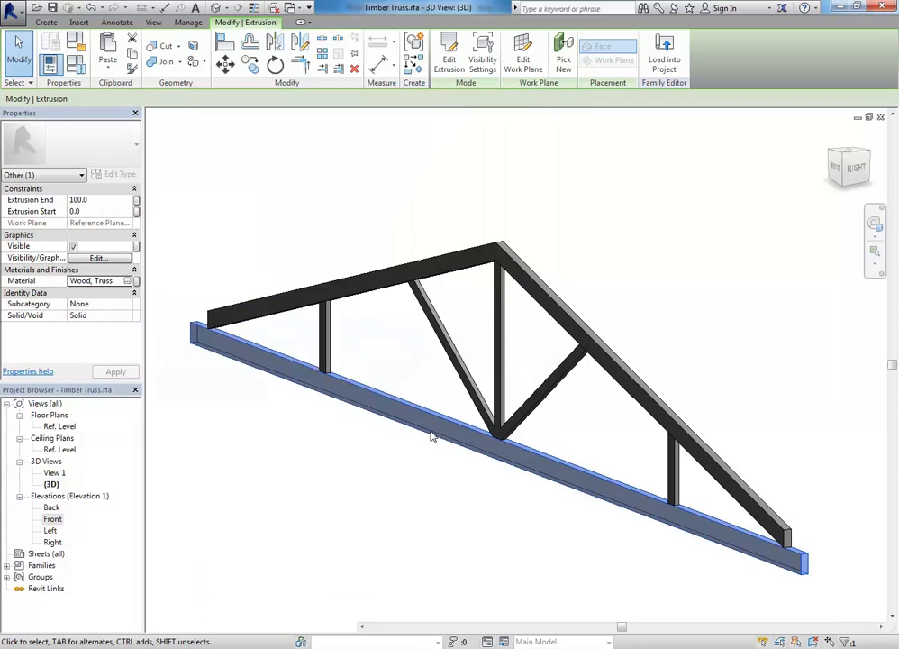
left_click(415, 500)
Assign the Wood, Truss material to the top chords, the central post with its braces, and both short vertical posts.
middle_click_drag(250, 414, 356, 446)
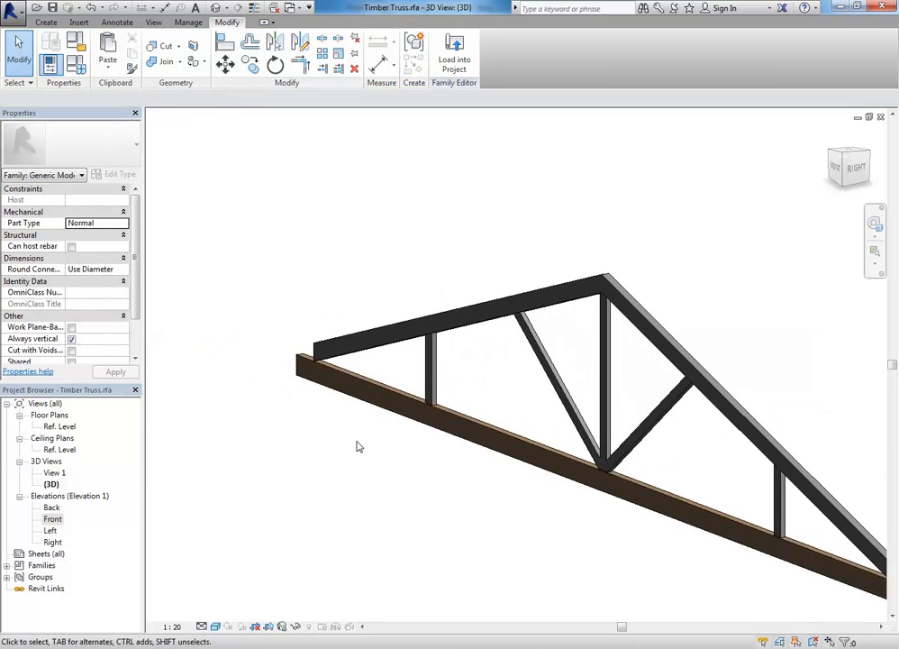
scroll(363, 391, "up", 5)
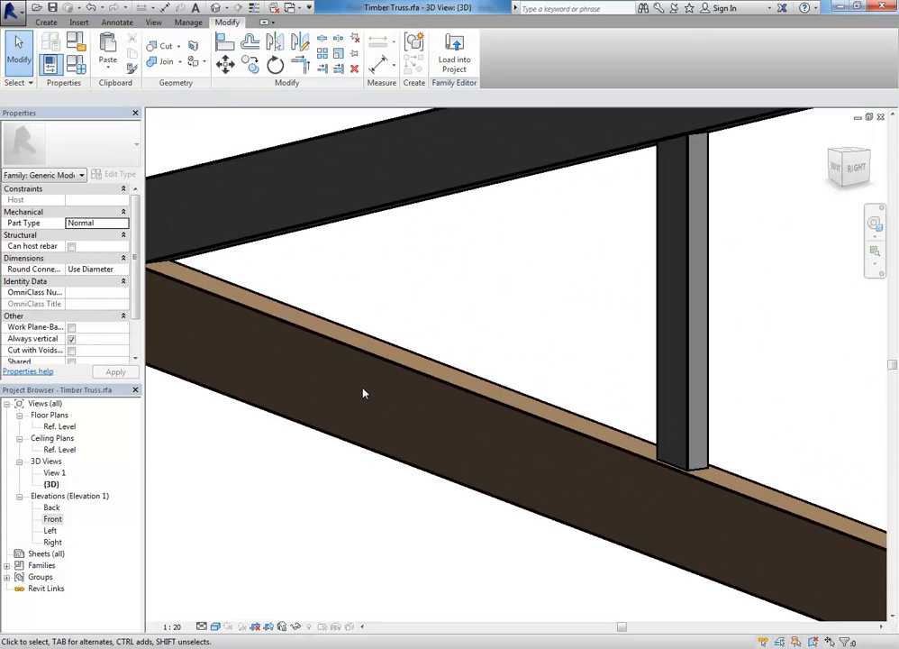
scroll(363, 391, "down", 6)
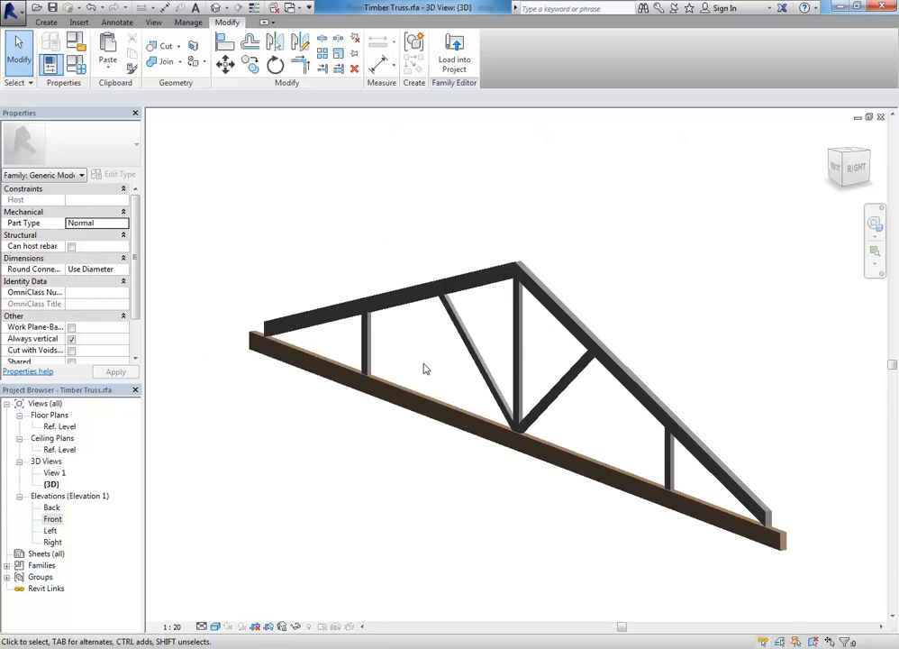
middle_click_drag(327, 381, 356, 393)
scroll(356, 394, "up", 1)
scroll(356, 393, "down", 1)
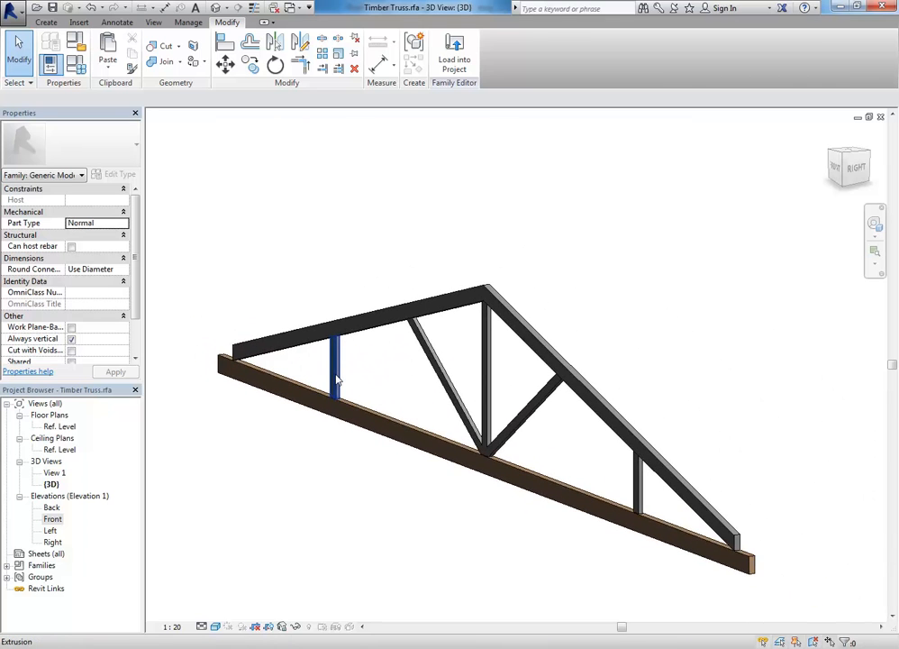
left_click(336, 379)
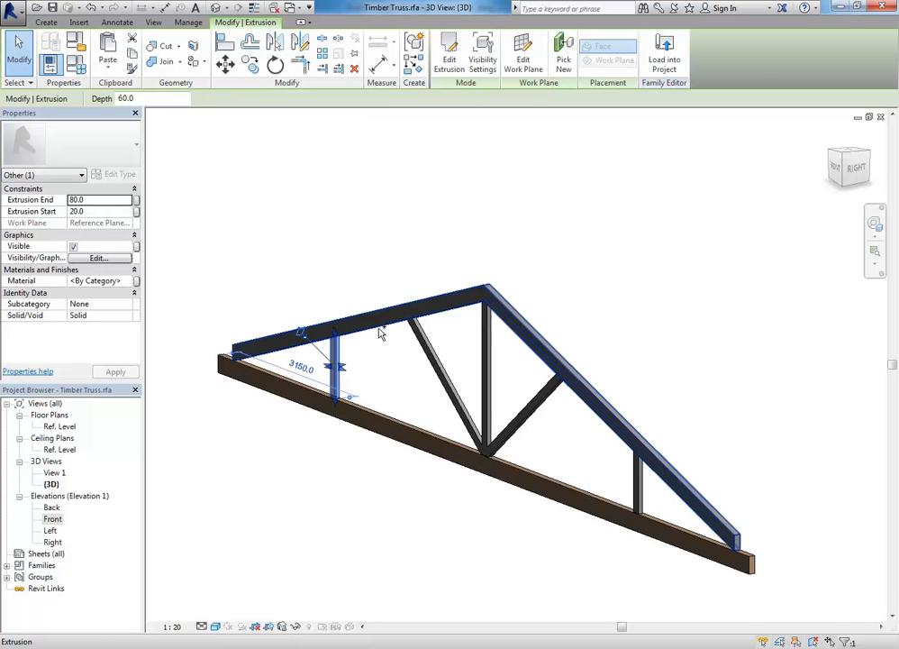
left_click(380, 326, "ctrl")
left_click(445, 396, "ctrl")
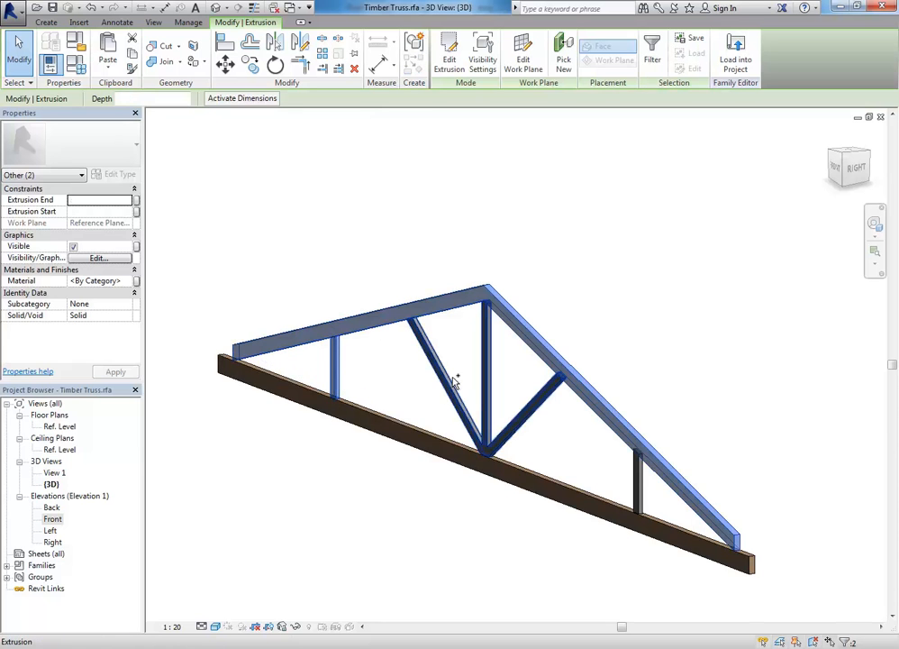
left_click(637, 481, "ctrl")
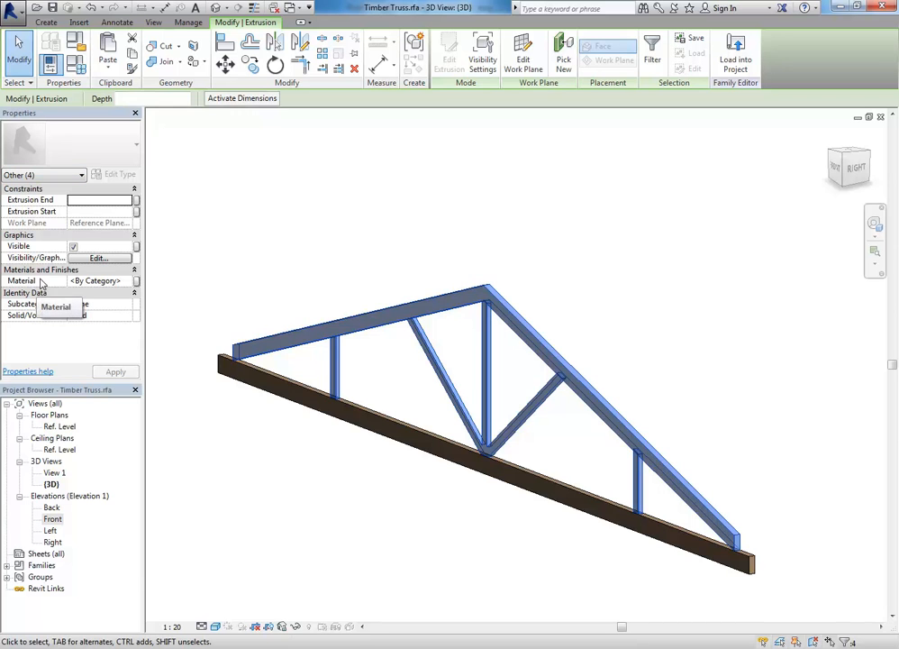
left_click(101, 282)
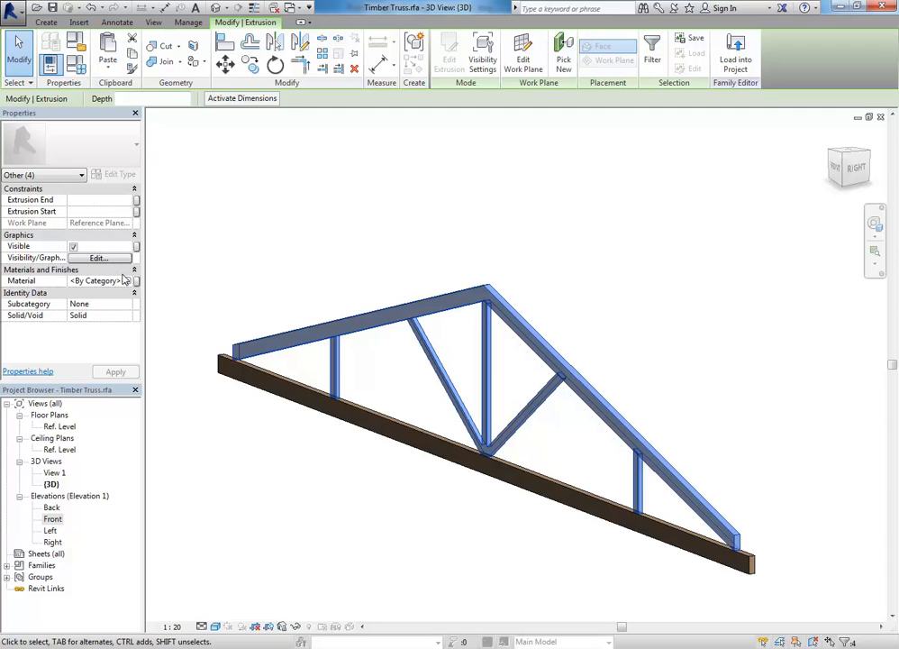
left_click(127, 281)
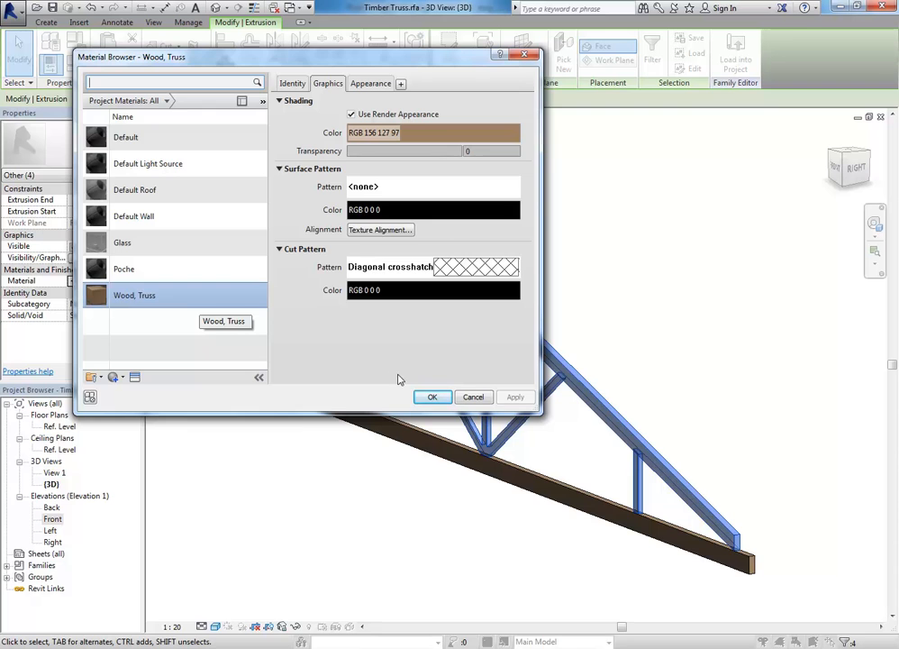
left_click(432, 396)
left_click(329, 255)
Load the Timber Truss family into MuseumOfSenses v1.rvt, overwriting the existing version and its parameter values.
middle_click_drag(428, 429, 503, 480, "shift")
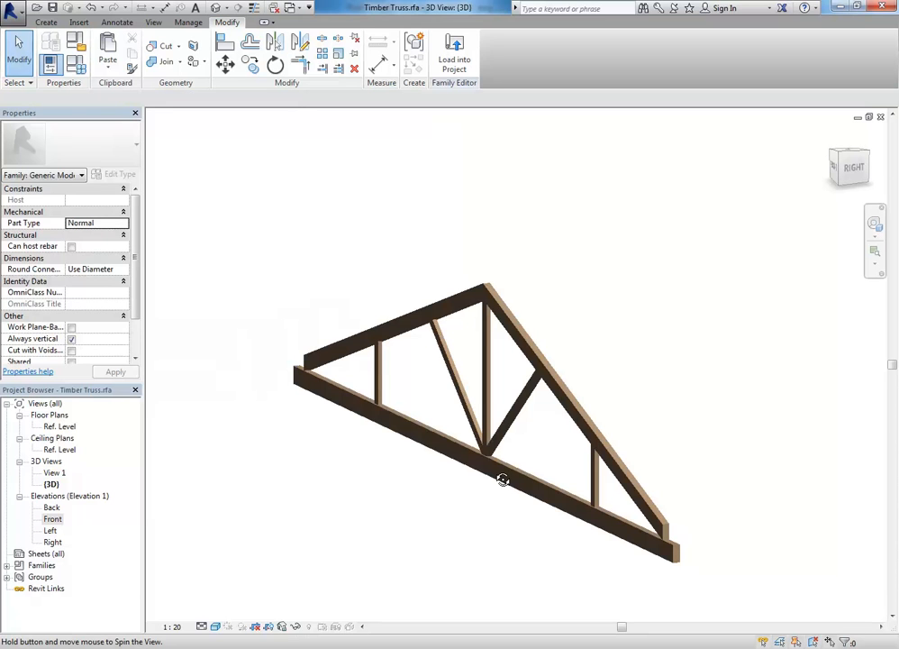
middle_click_drag(503, 479, 586, 479)
middle_click_drag(540, 295, 388, 271)
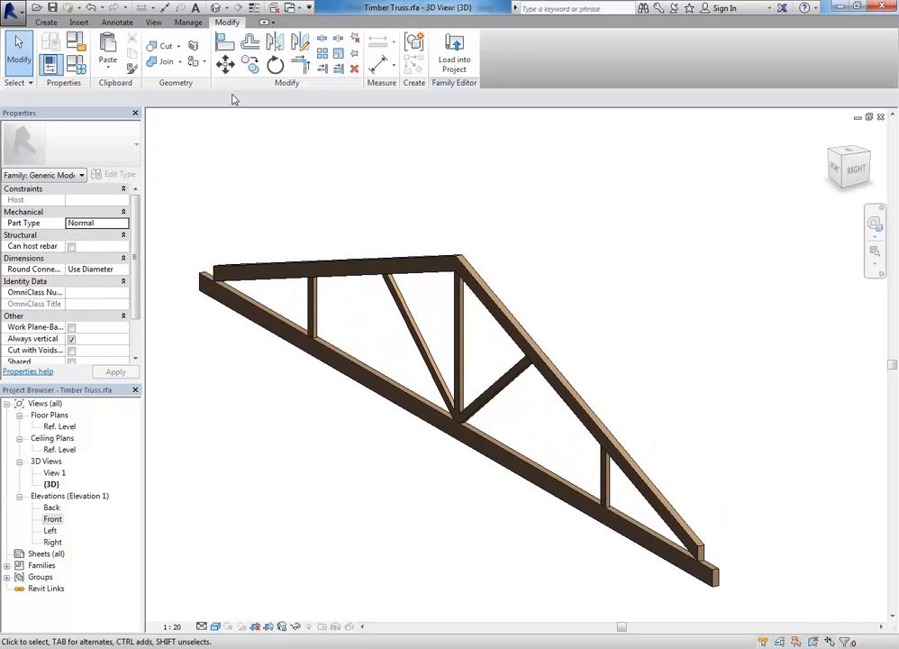
left_click(453, 49)
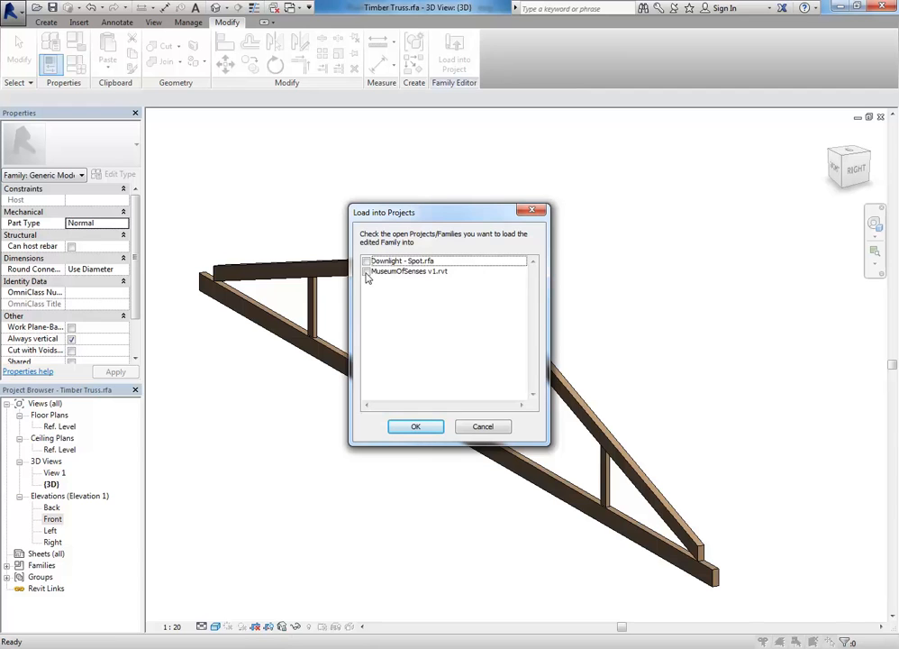
left_click(366, 272)
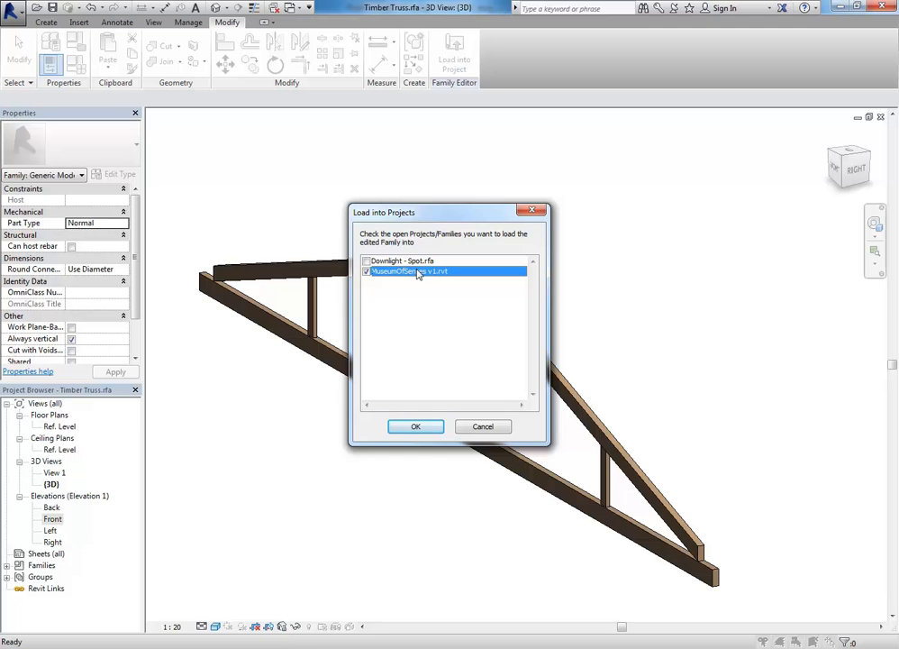
left_click(416, 427)
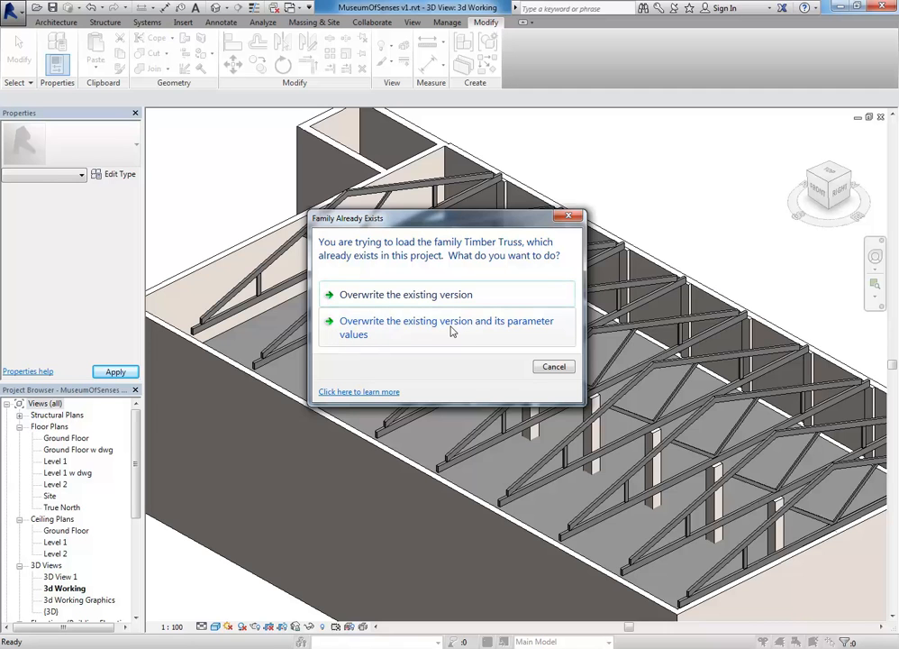
left_click(404, 336)
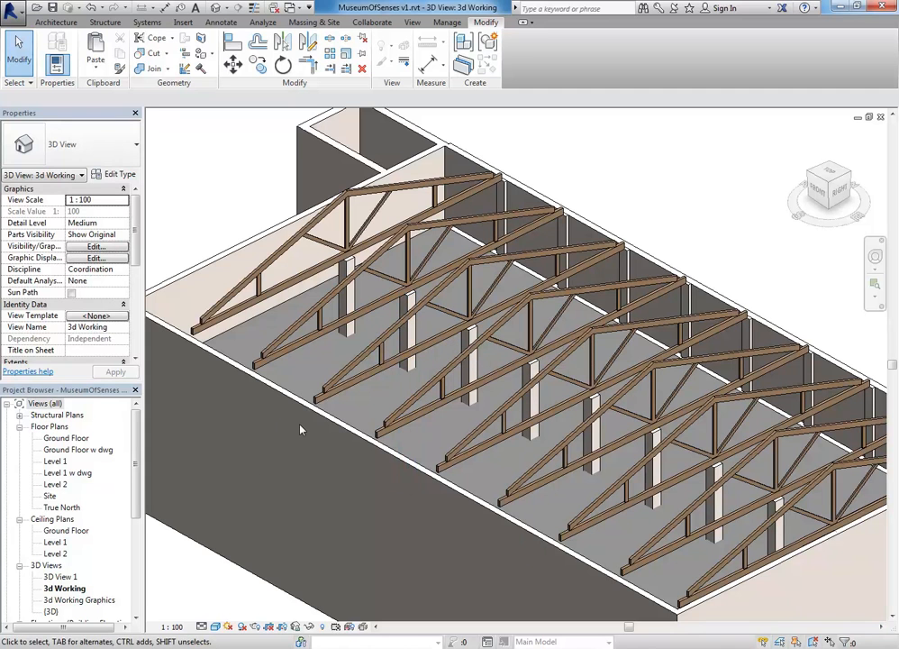
Inspect the type properties of the end truss in the 3d Working view for a material parameter.
left_click(245, 310)
left_click(244, 310)
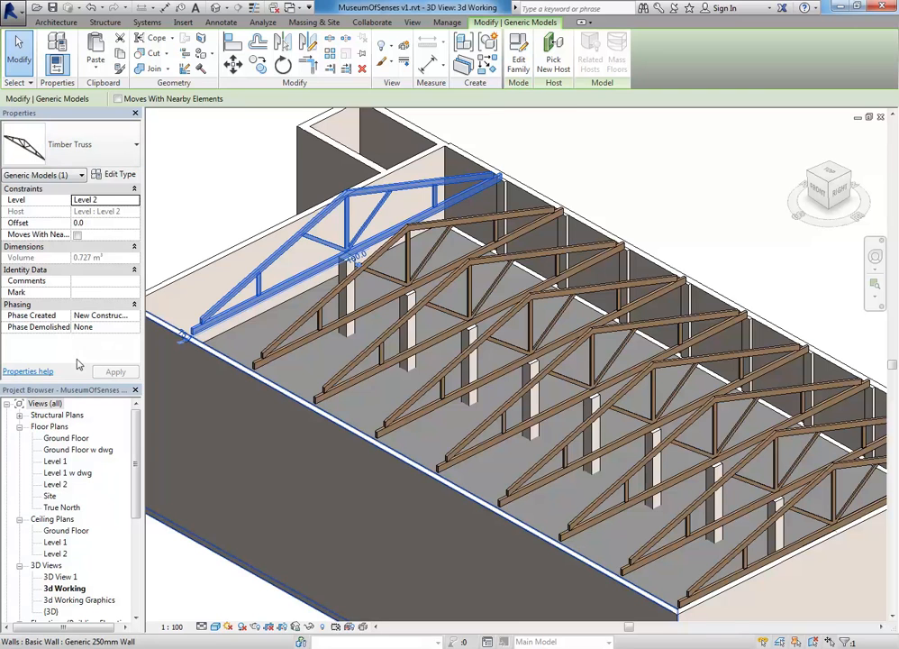
left_click(112, 174)
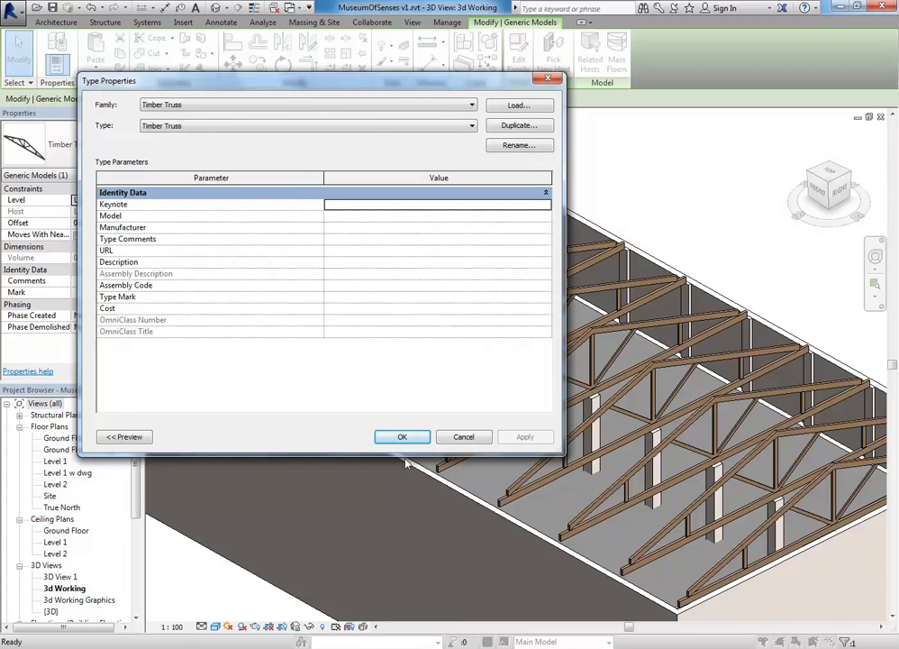
left_click(463, 437)
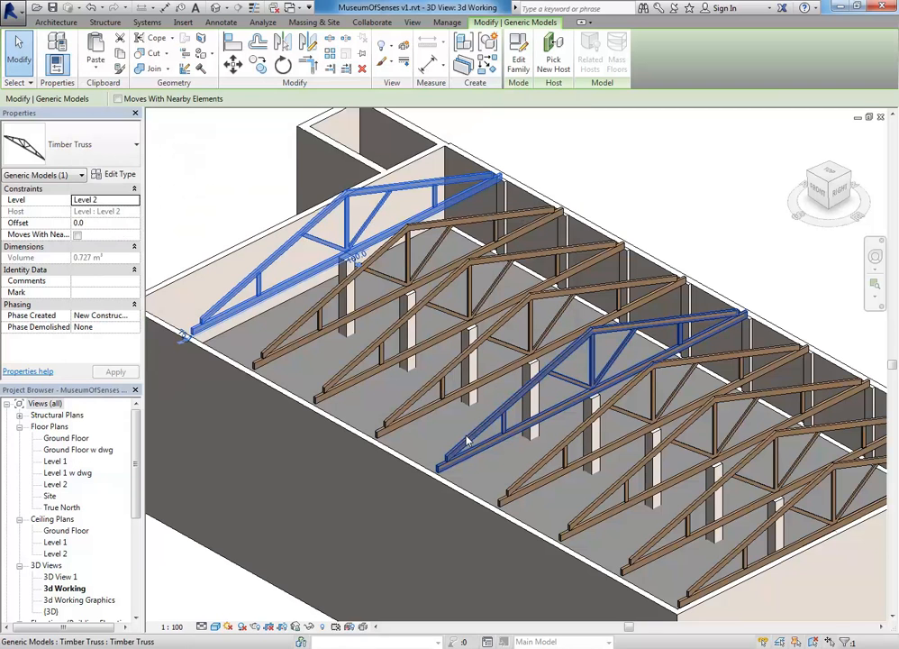
left_click(465, 439, "shift")
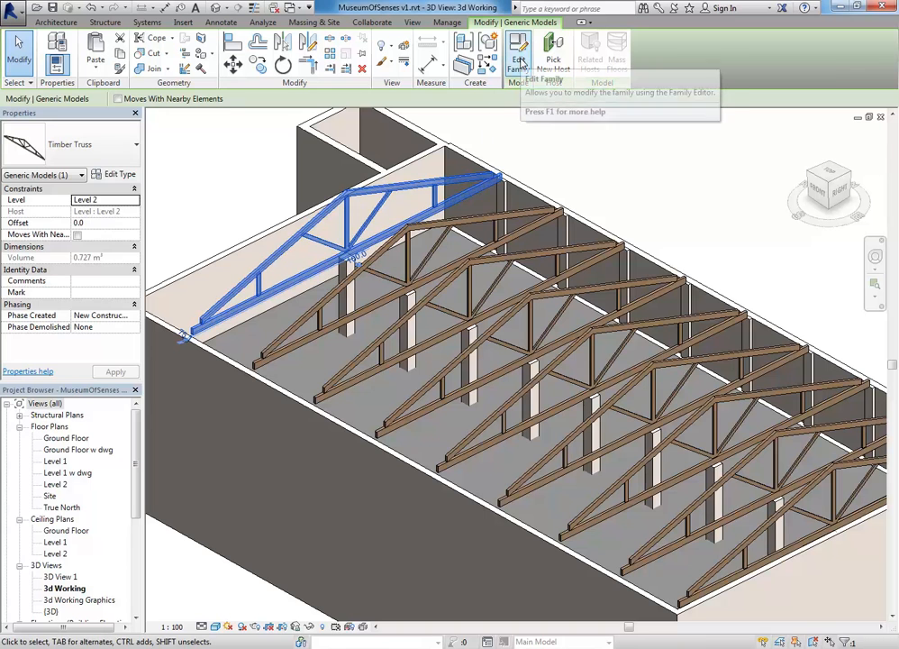
Edit the Timber Truss family and associate all its members' material with a new type parameter named Truss Material under Materials and Finishes.
left_click(519, 60)
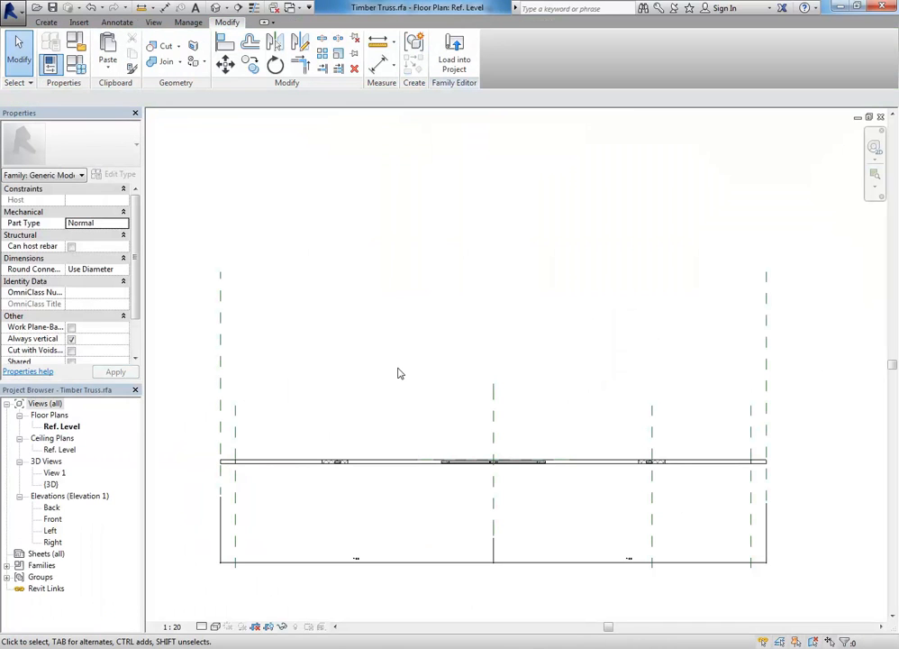
double_click(51, 484)
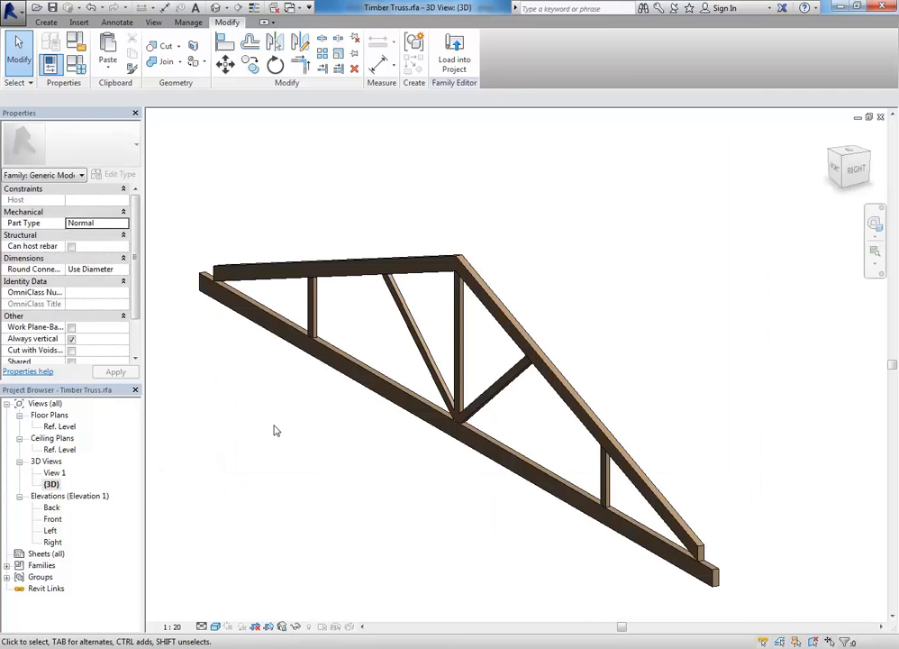
left_click(375, 395)
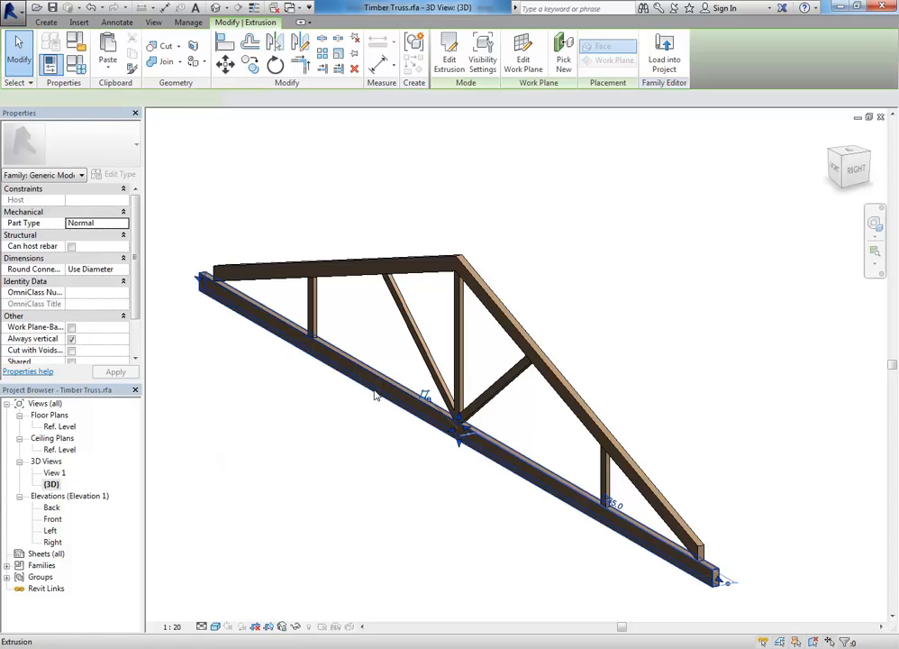
left_click(317, 298, "ctrl")
left_click(355, 274, "ctrl")
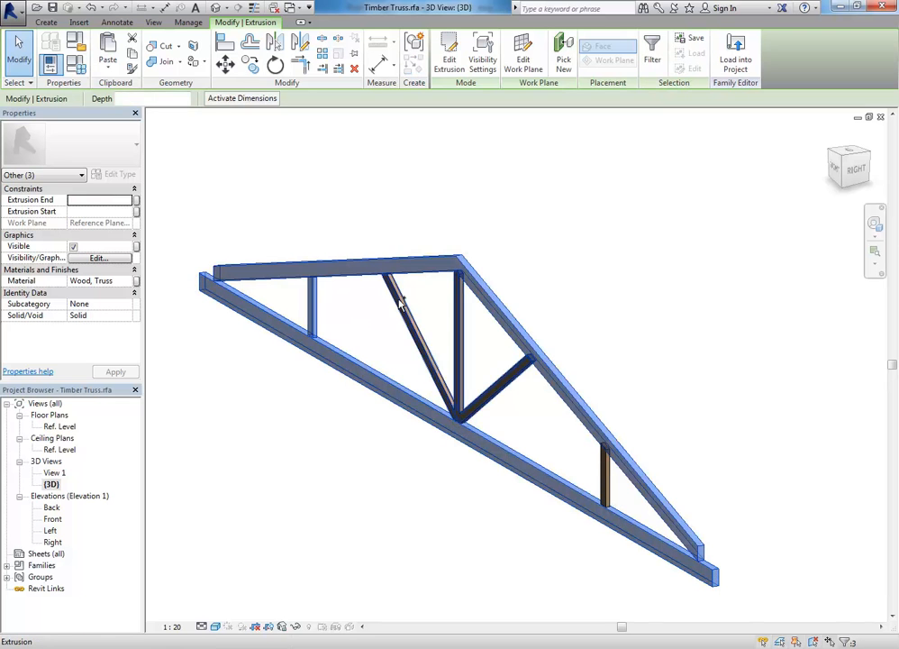
left_click(398, 298, "ctrl")
left_click(593, 463, "ctrl")
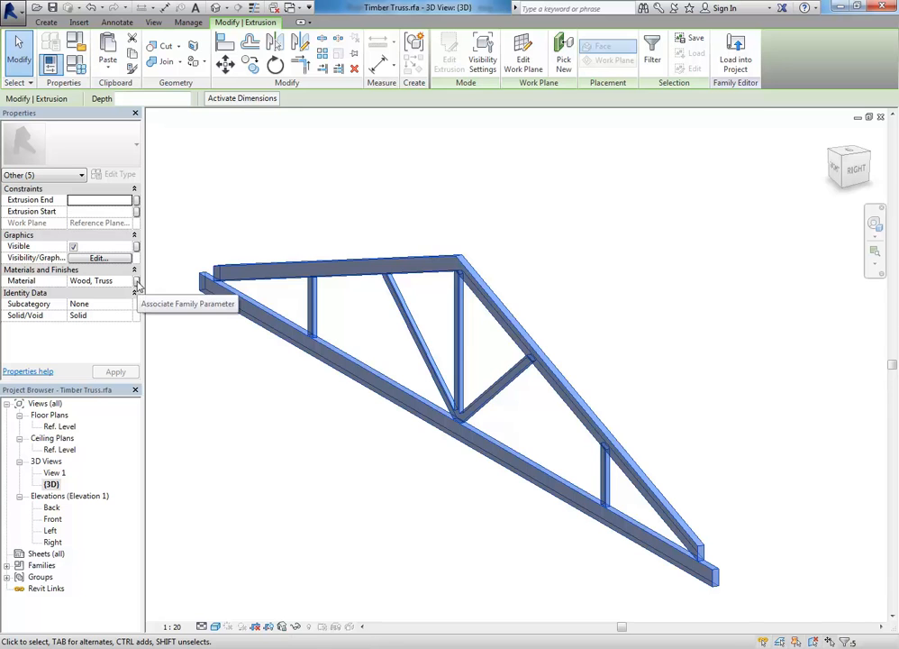
left_click(136, 281)
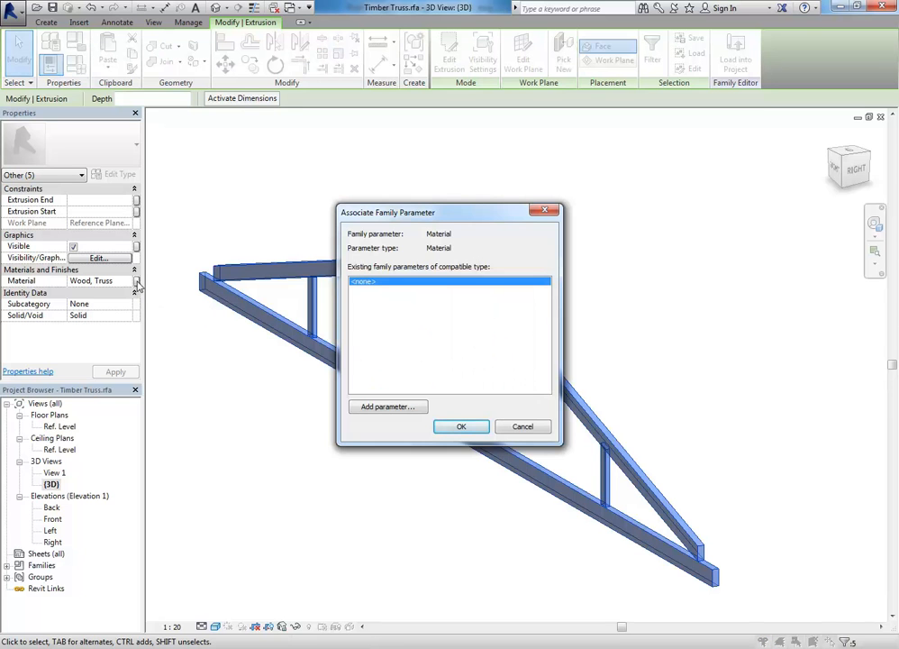
left_click(387, 408)
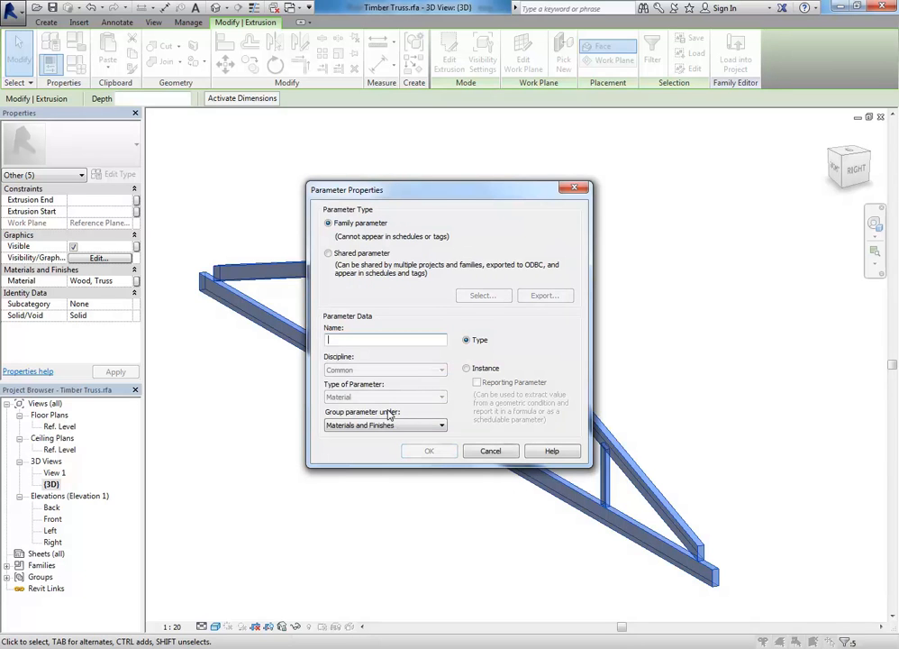
type("Truss Material")
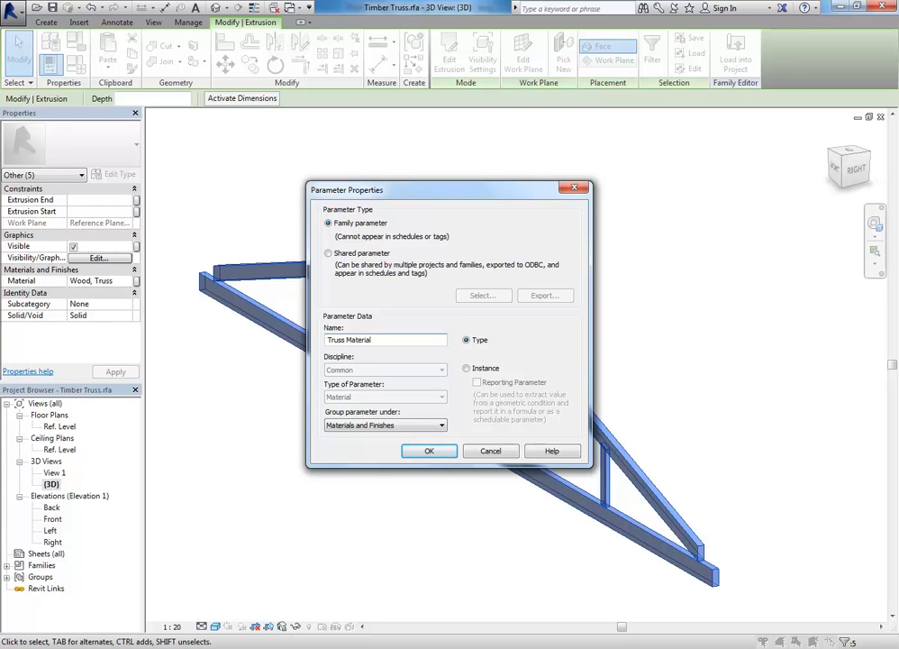
left_click(429, 451)
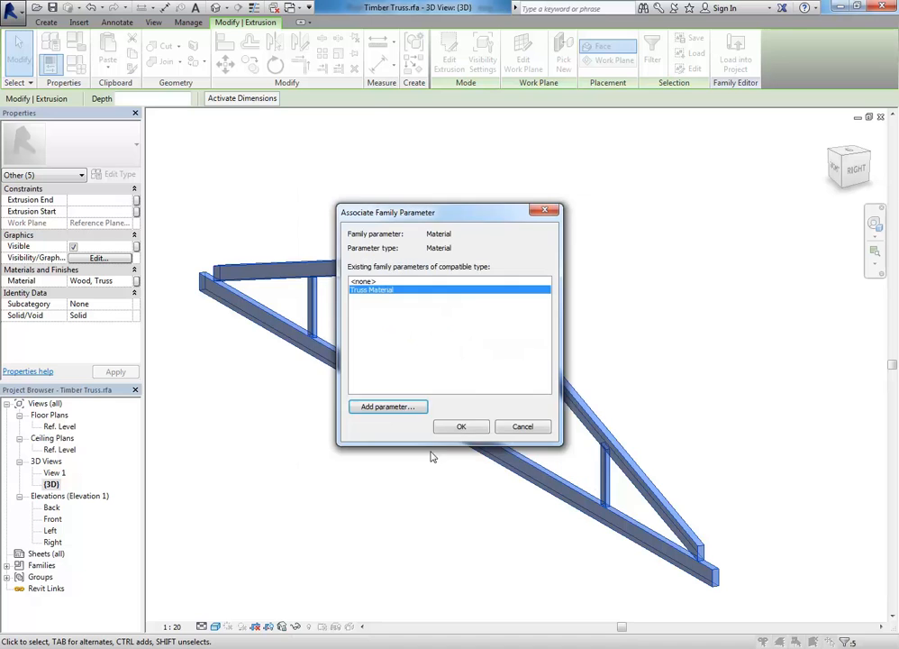
left_click(461, 426)
left_click(420, 552)
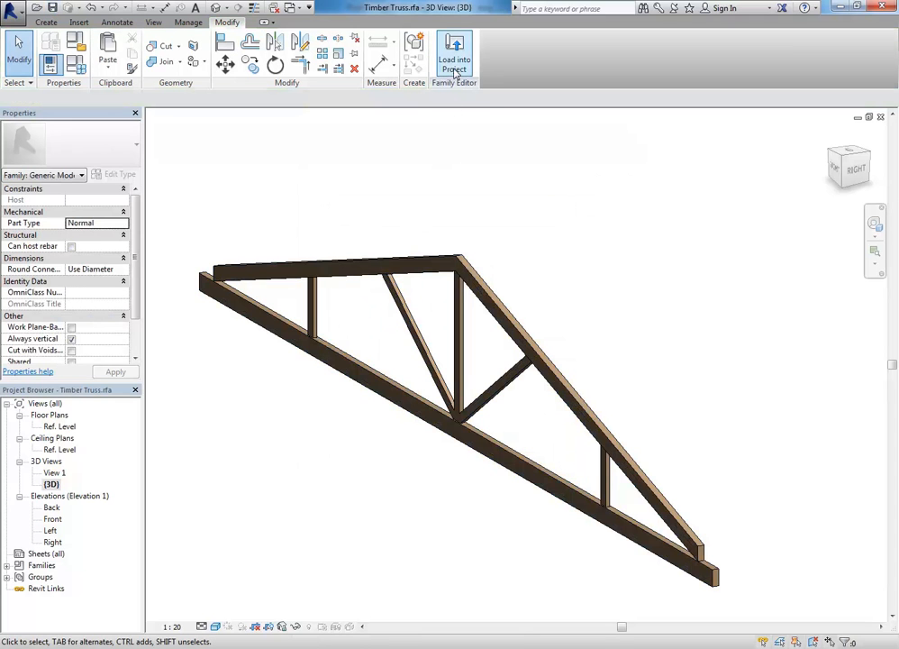
Reload the parameterised Timber Truss family into MuseumOfSenses v1.rvt, overwriting the existing version and its parameter values.
left_click(455, 63)
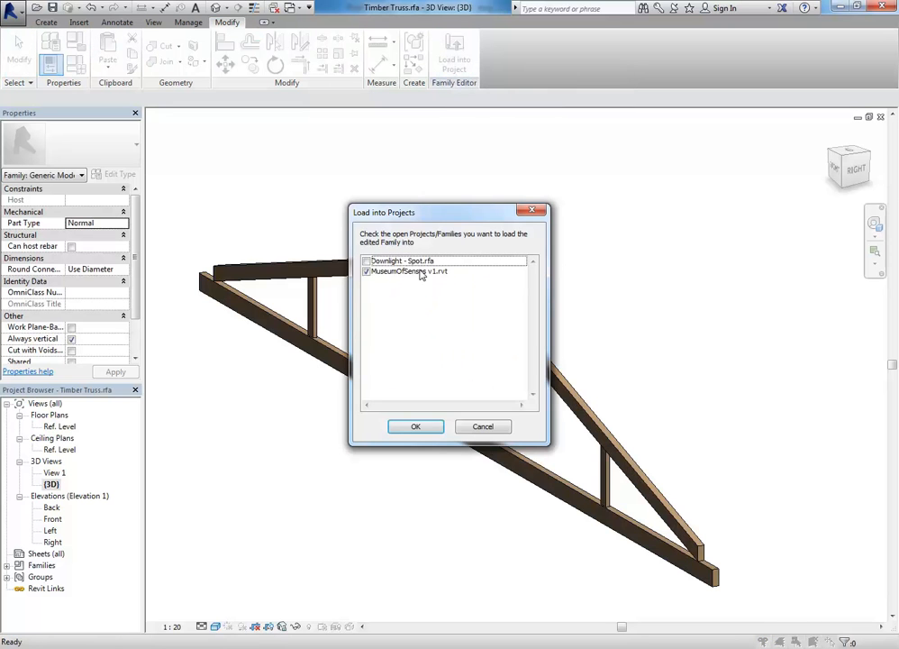
left_click(415, 426)
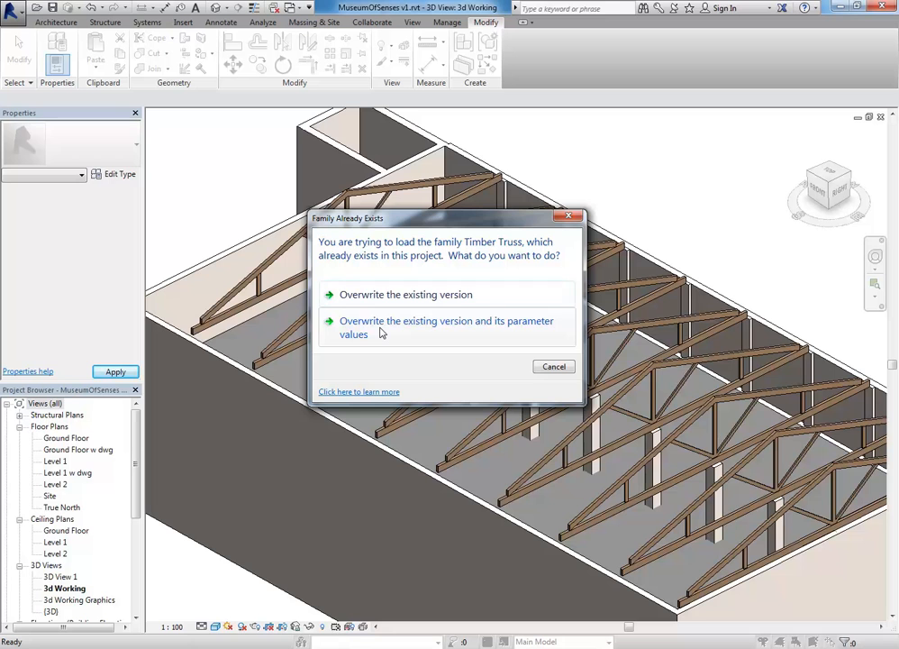
left_click(351, 332)
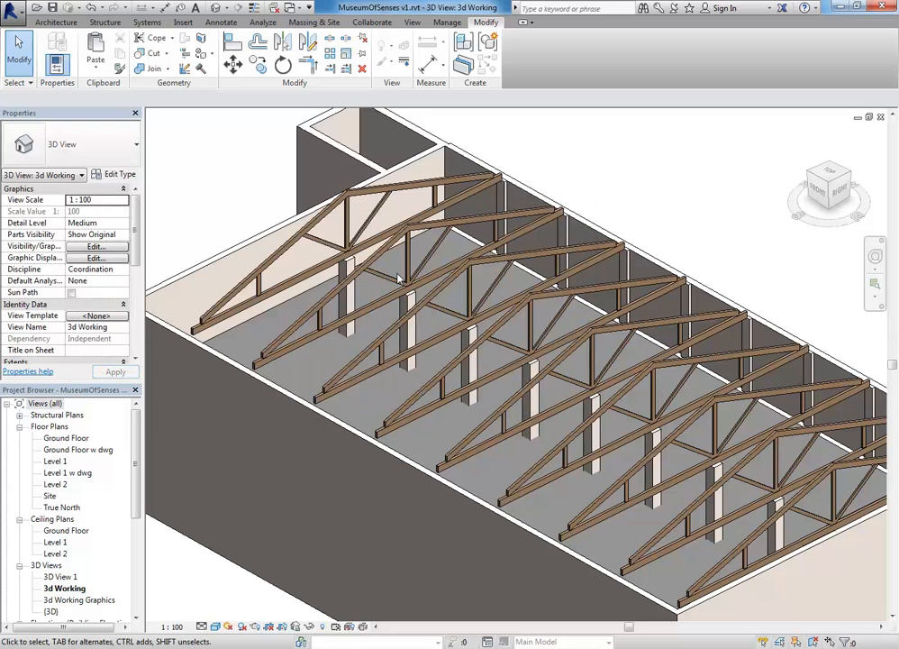
Try Wood Sheathing, Chipboard as the Truss Material of the Timber Truss type and undo the change.
left_click(288, 285)
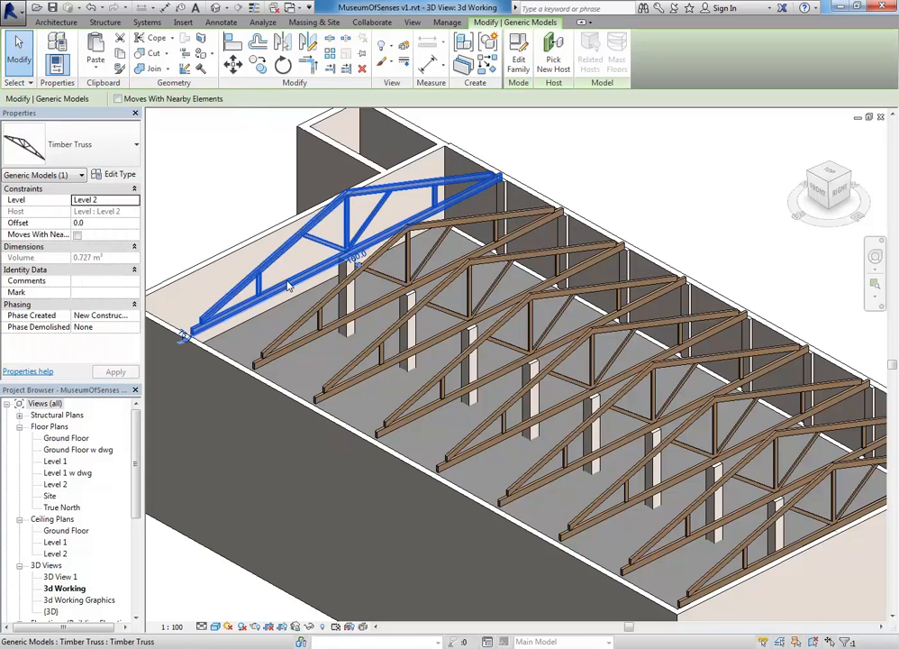
left_click(115, 174)
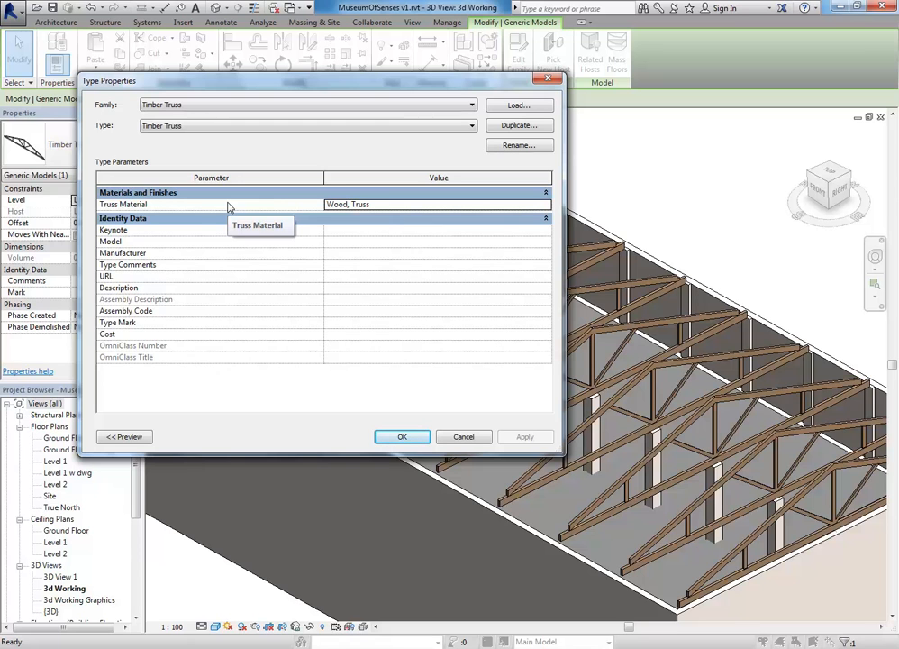
left_click(431, 203)
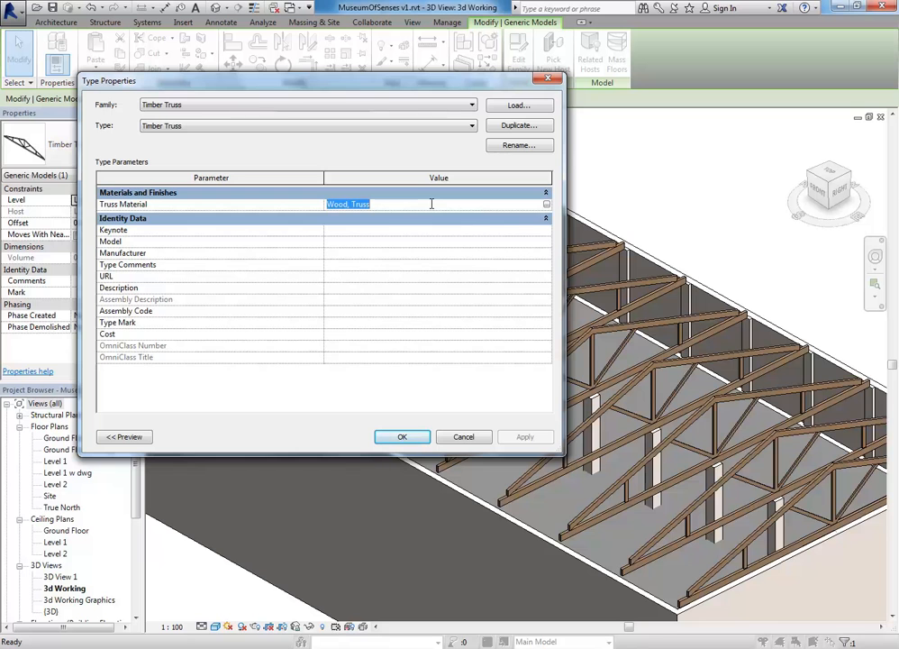
left_click(545, 204)
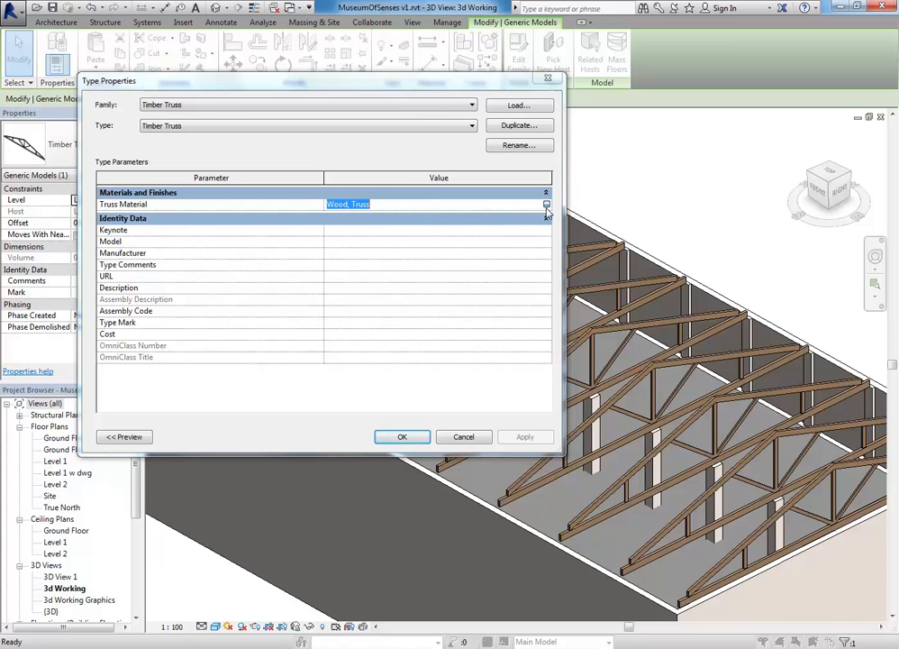
mouse_move(264, 353)
left_mouse_down()
mouse_move(263, 345)
mouse_move(265, 361)
left_mouse_up()
left_click(167, 333)
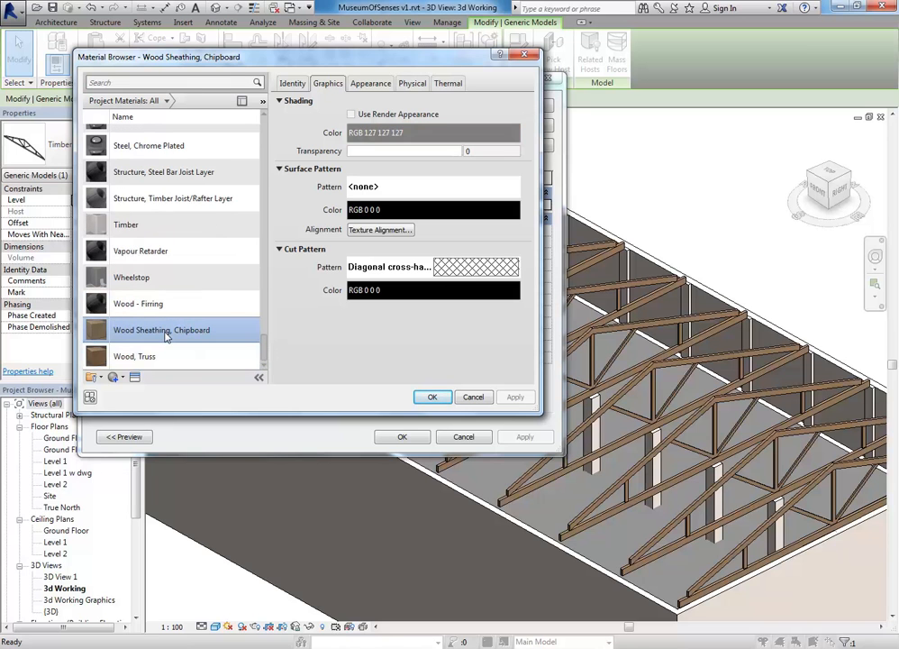
left_click(432, 396)
left_click(401, 436)
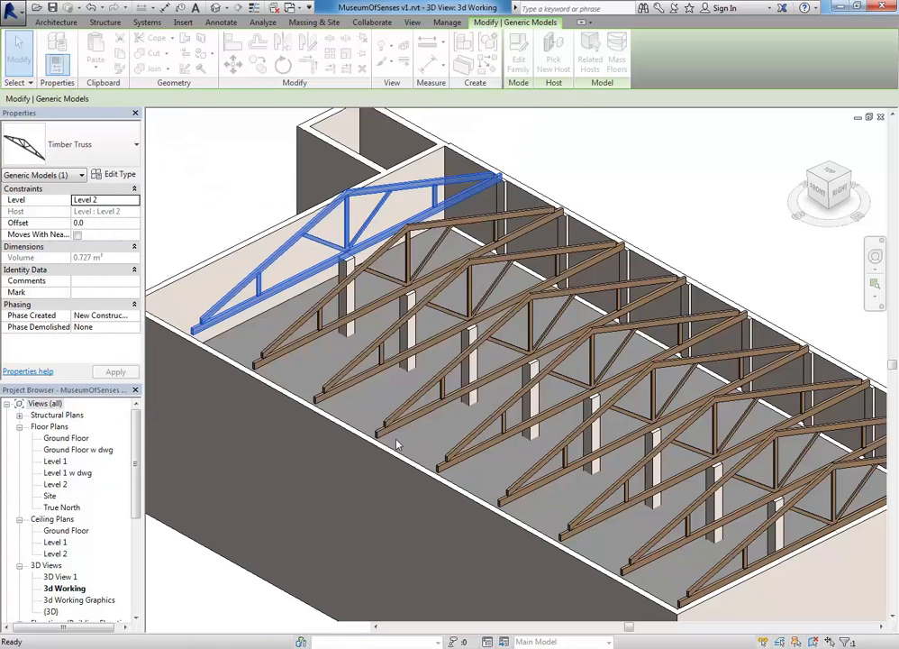
key("Escape")
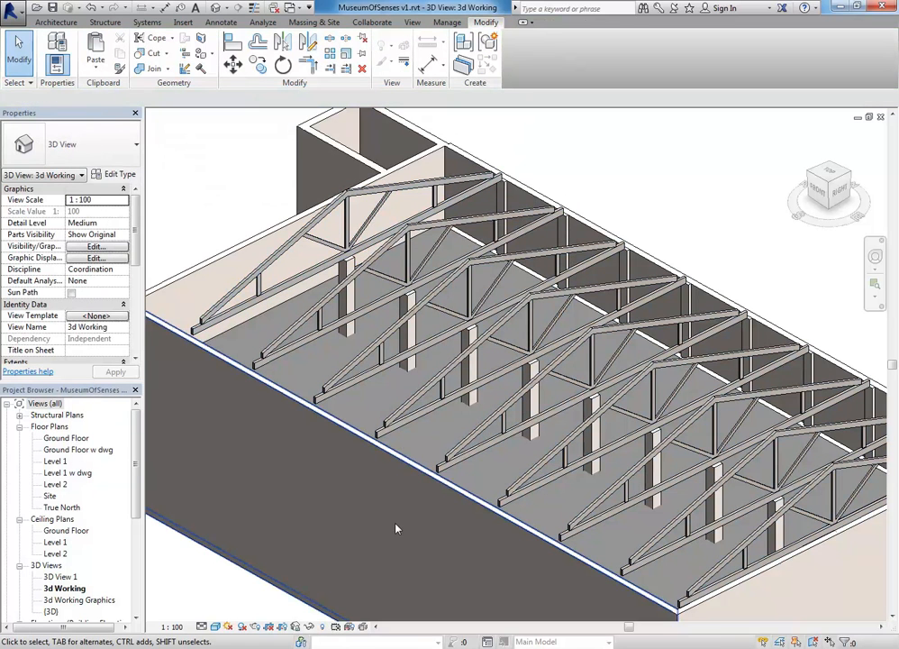
left_click(92, 8)
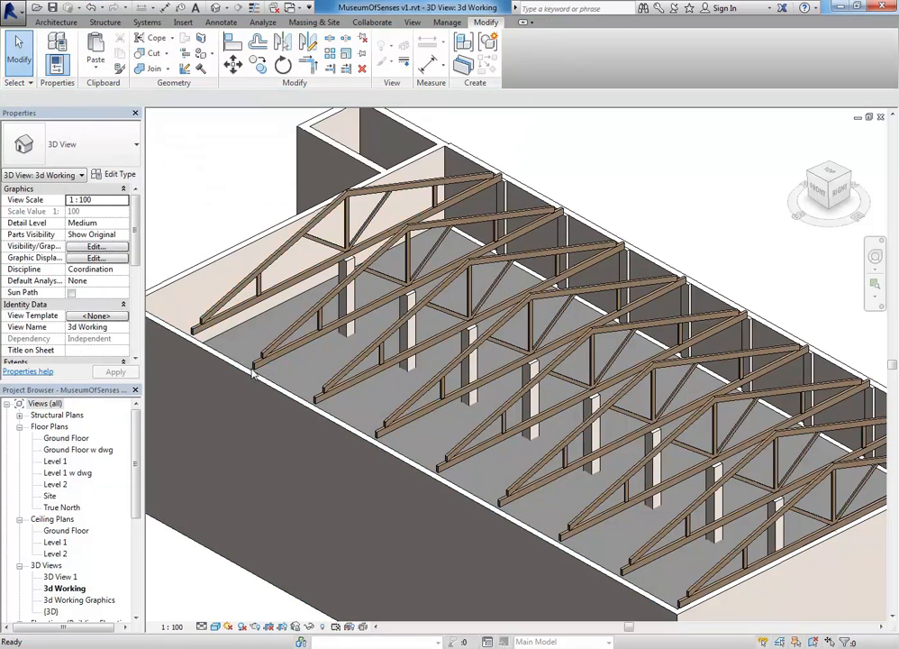
Open the interior perspective 3D View 1 and extend its crop region upward and on the left side.
scroll(245, 191, "down", 2)
middle_click_drag(238, 192, 221, 178)
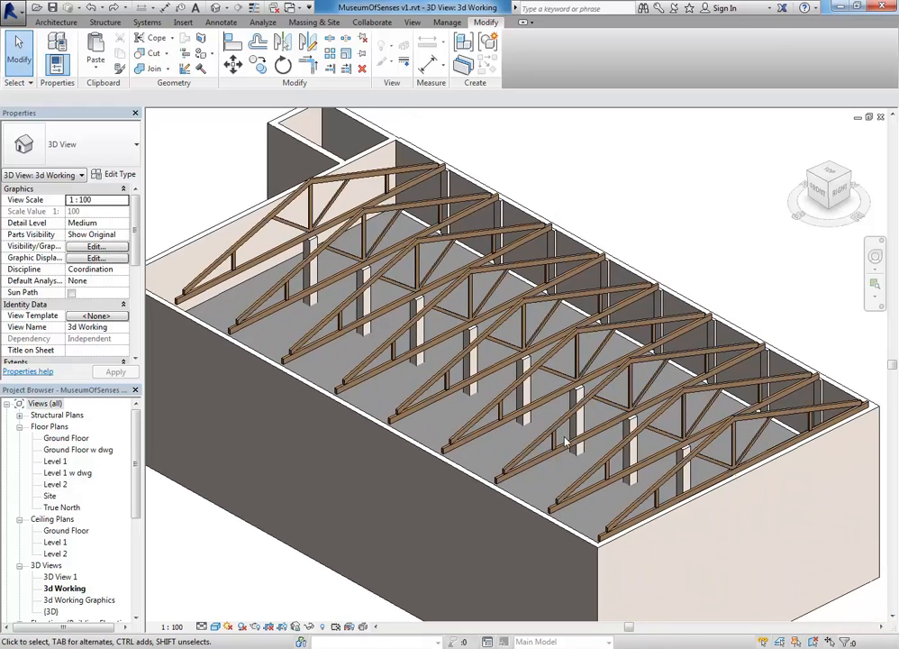
double_click(60, 576)
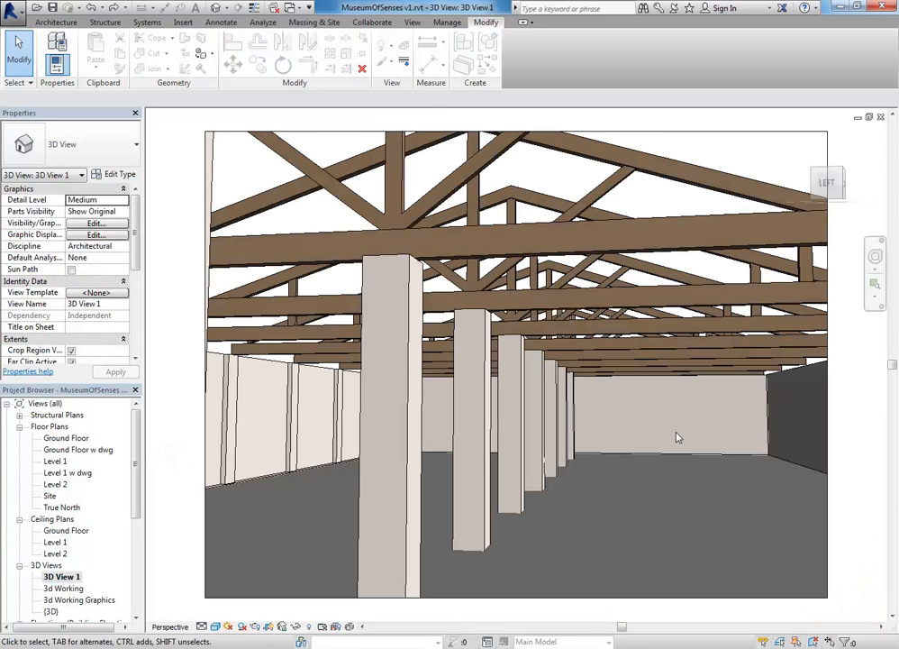
middle_click_drag(678, 438, 648, 440)
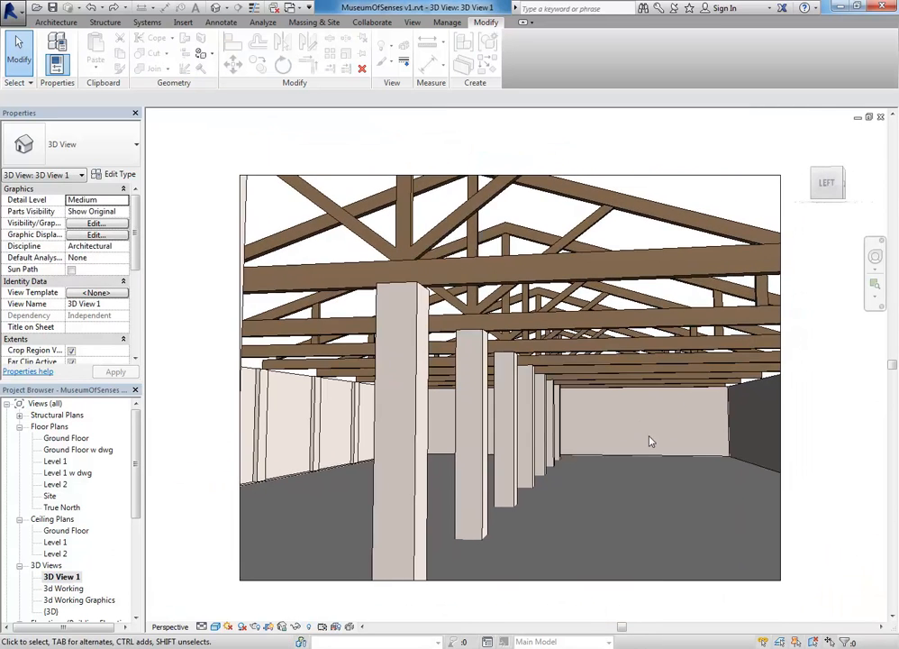
left_click(610, 175)
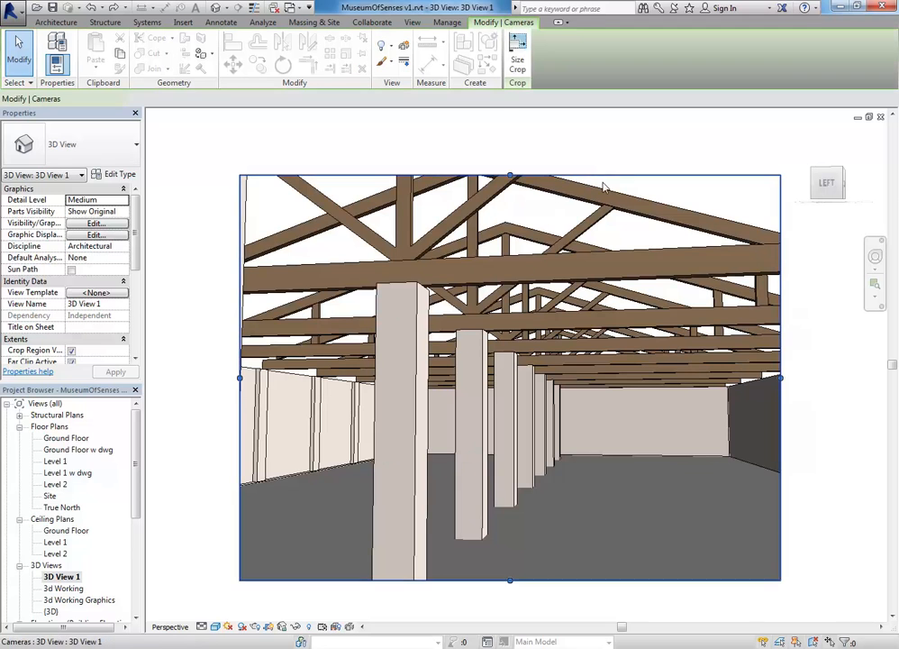
left_click_drag(486, 192, 484, 136)
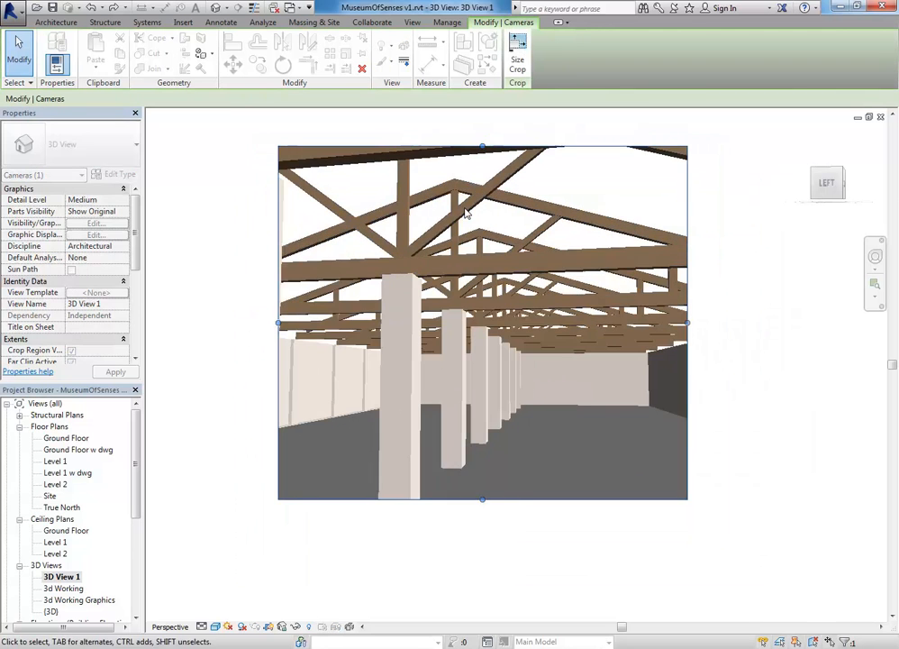
left_click_drag(211, 332, 212, 333)
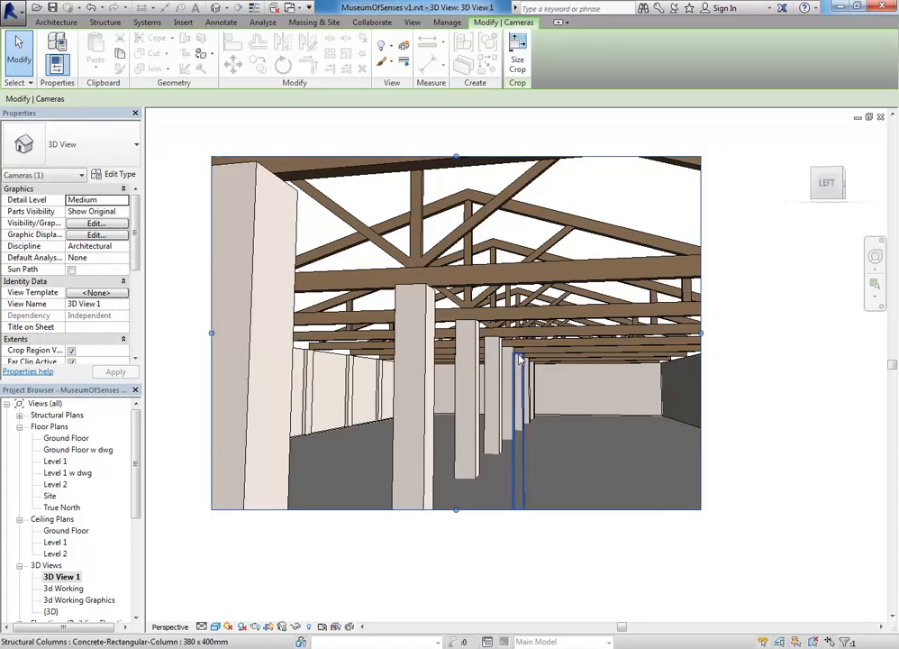
Enlarge the crop region of the interior perspective further at its left, bottom and top edges.
scroll(590, 356, "down", 1)
middle_click_drag(590, 356, 607, 387)
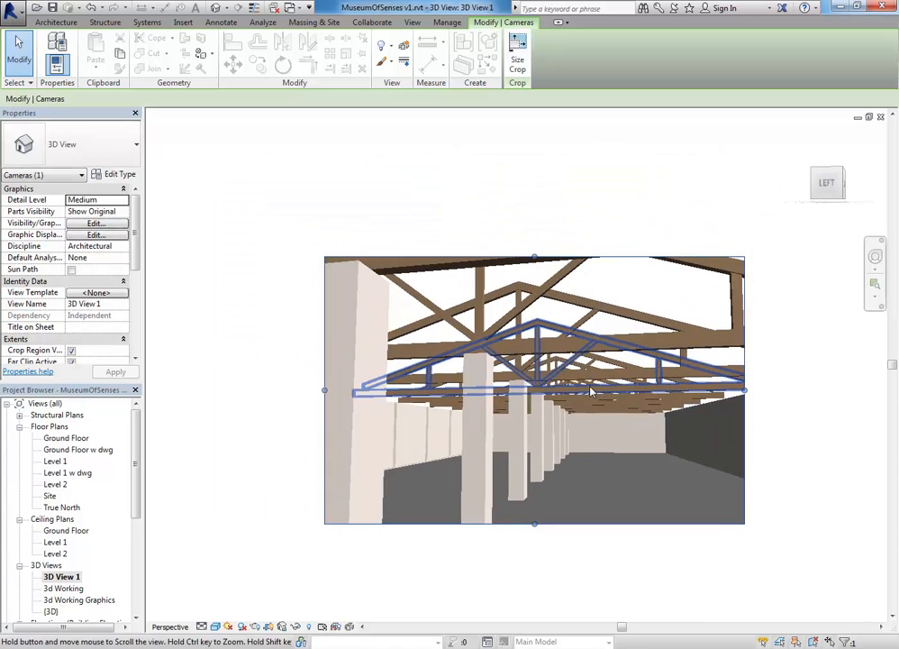
left_click_drag(324, 394, 211, 387)
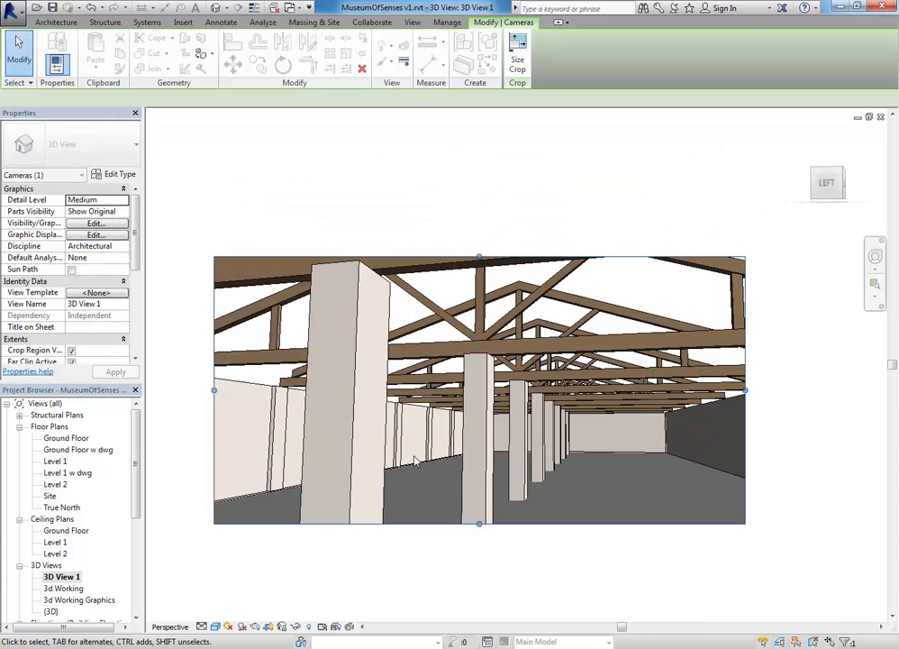
left_click_drag(483, 477, 483, 613)
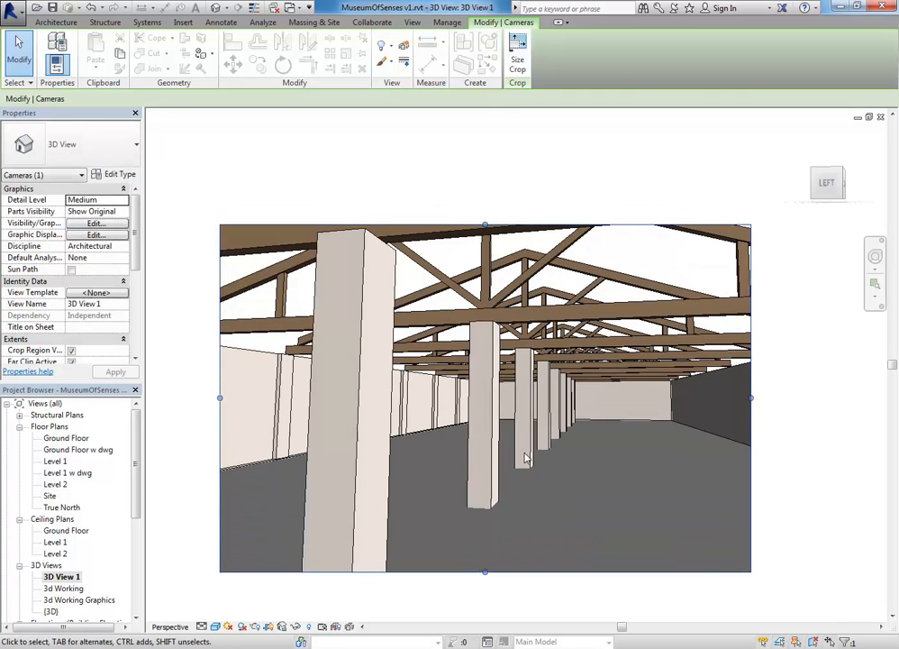
left_click_drag(485, 227, 483, 136)
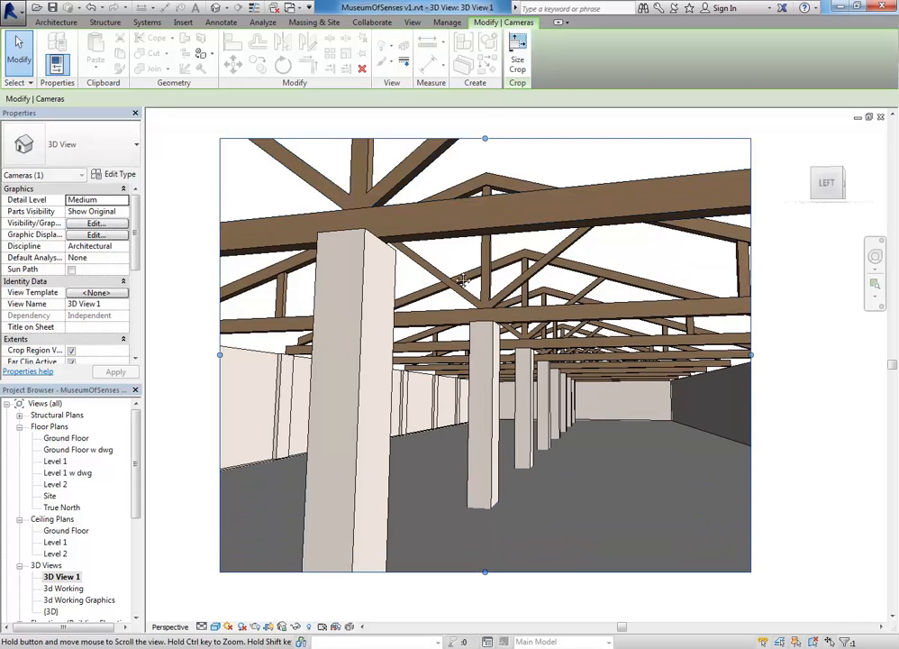
Widen the perspective's crop region on both the right and left sides to show more of the hall.
left_click_drag(744, 351, 744, 351)
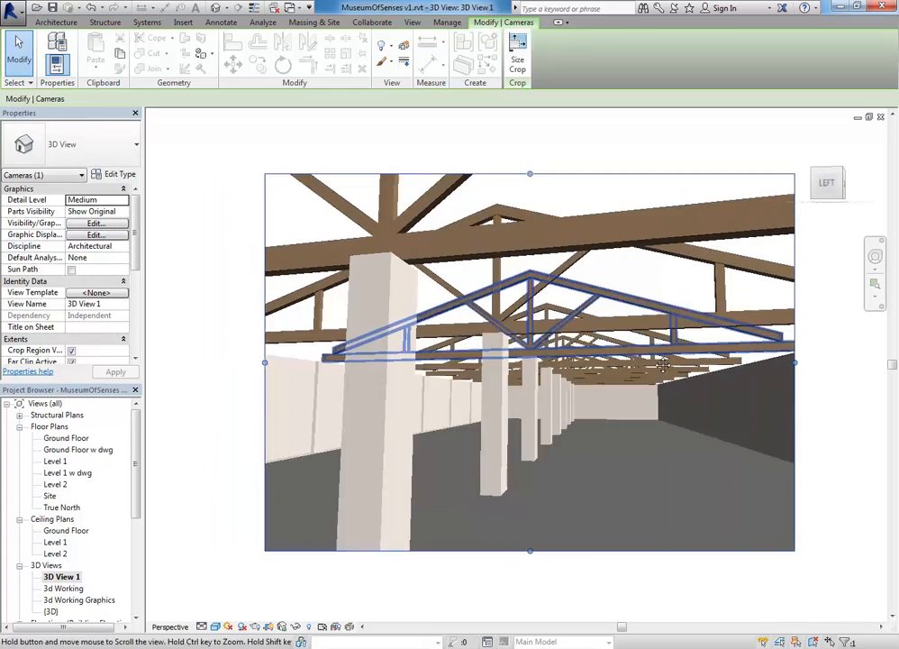
left_click_drag(260, 363, 211, 362)
scroll(466, 387, "down", 1)
middle_click_drag(466, 388, 420, 411)
scroll(546, 473, "up", 1)
middle_click_drag(546, 473, 624, 475)
scroll(618, 463, "up", 1)
scroll(618, 463, "down", 1)
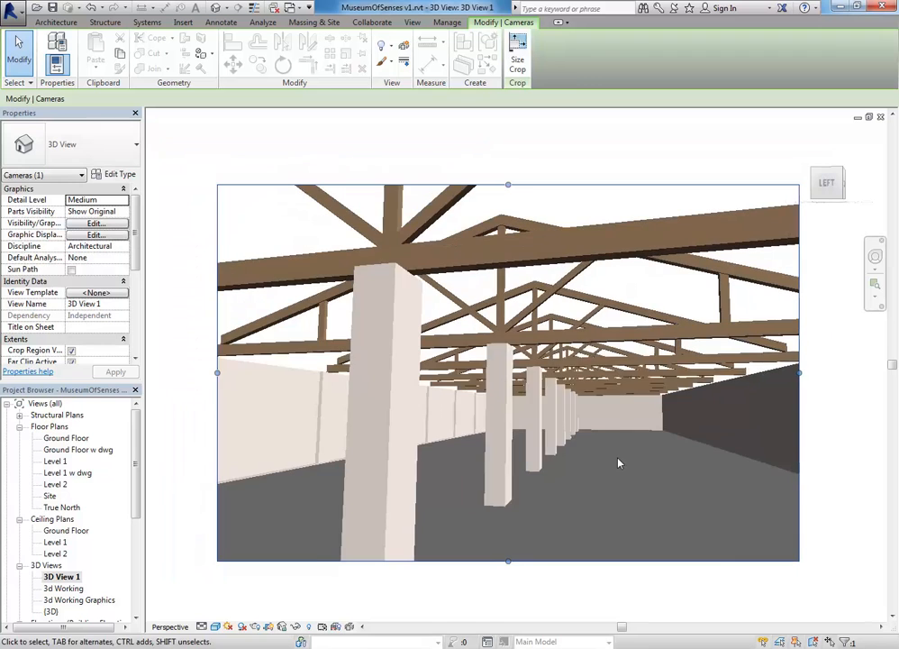
Reposition the perspective camera with the steering wheel to take in more floor and the base of the nearest column.
left_click(877, 257)
mouse_move(533, 450)
left_mouse_down()
mouse_move(550, 446)
mouse_move(528, 478)
mouse_move(530, 449)
left_mouse_up()
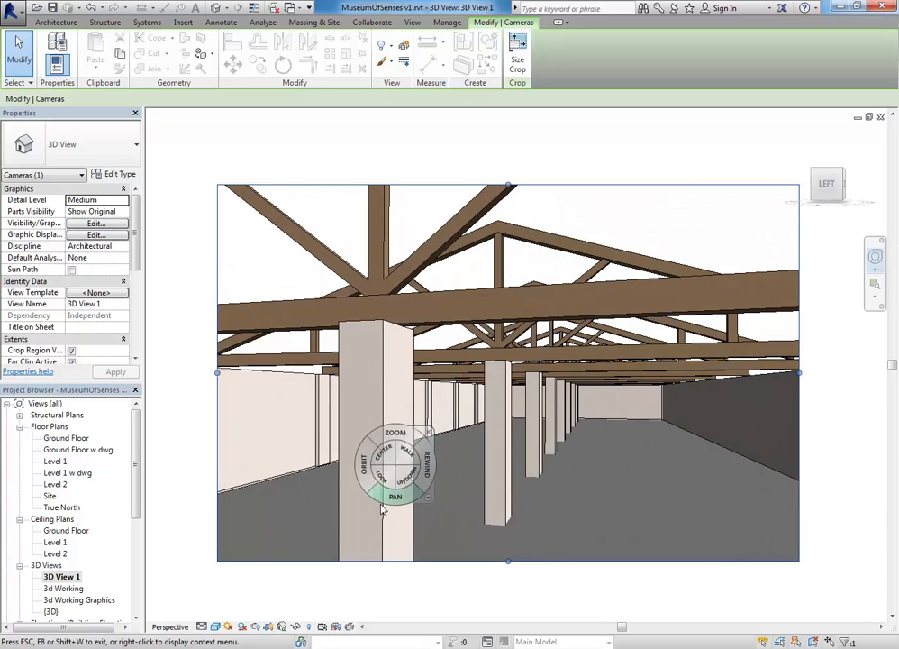
left_click_drag(661, 416, 627, 414)
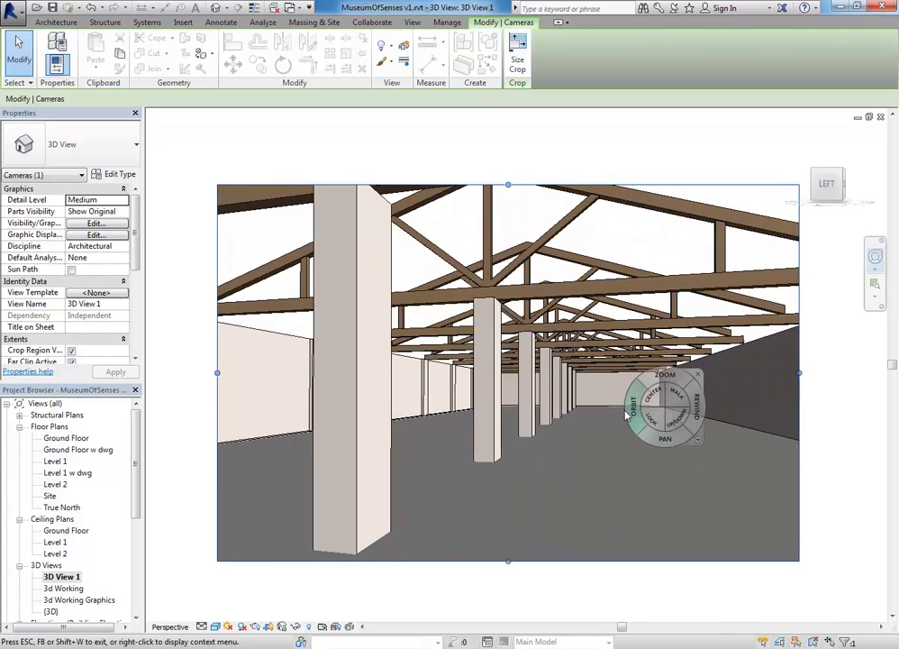
Extend the crop region of the repositioned perspective upward and on both sides, and deselect it.
scroll(626, 414, "down", 1)
left_click_drag(673, 382, 563, 287)
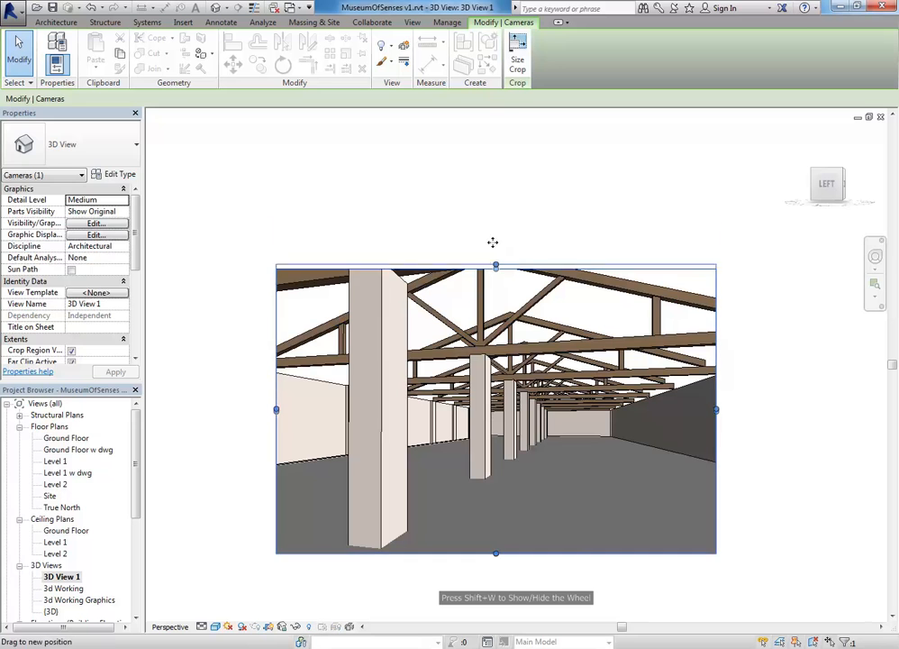
left_click_drag(270, 376, 208, 382)
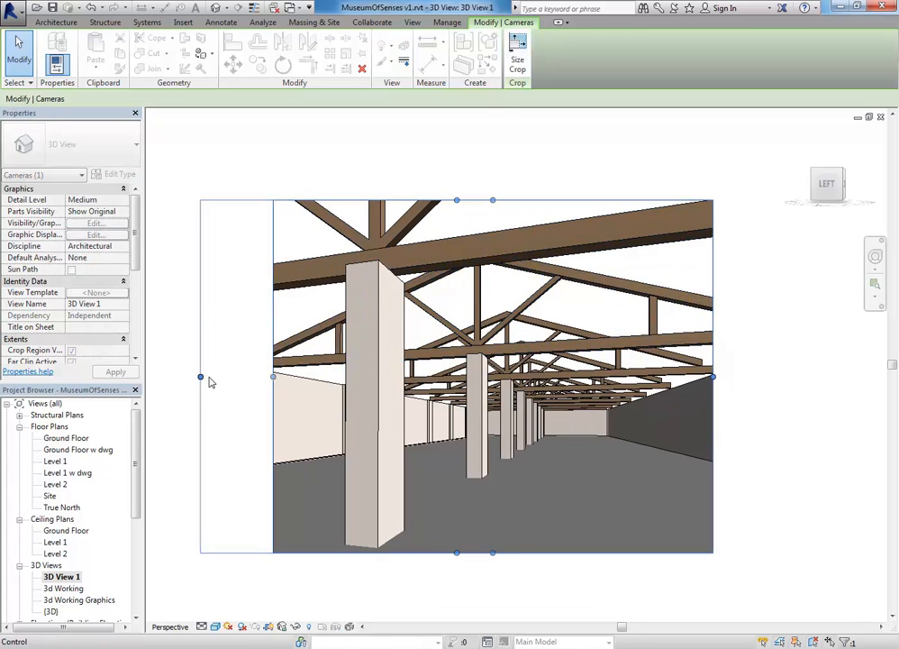
left_click_drag(714, 377, 796, 365)
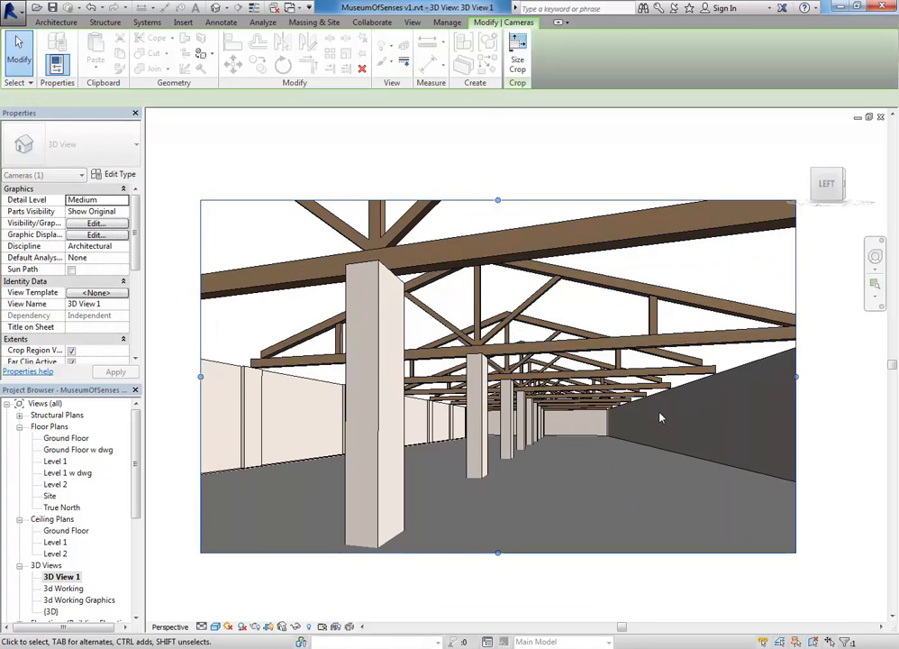
key("Escape")
mouse_move(613, 492)
middle_mouse_down()
mouse_move(625, 507)
mouse_move(613, 511)
middle_mouse_up()
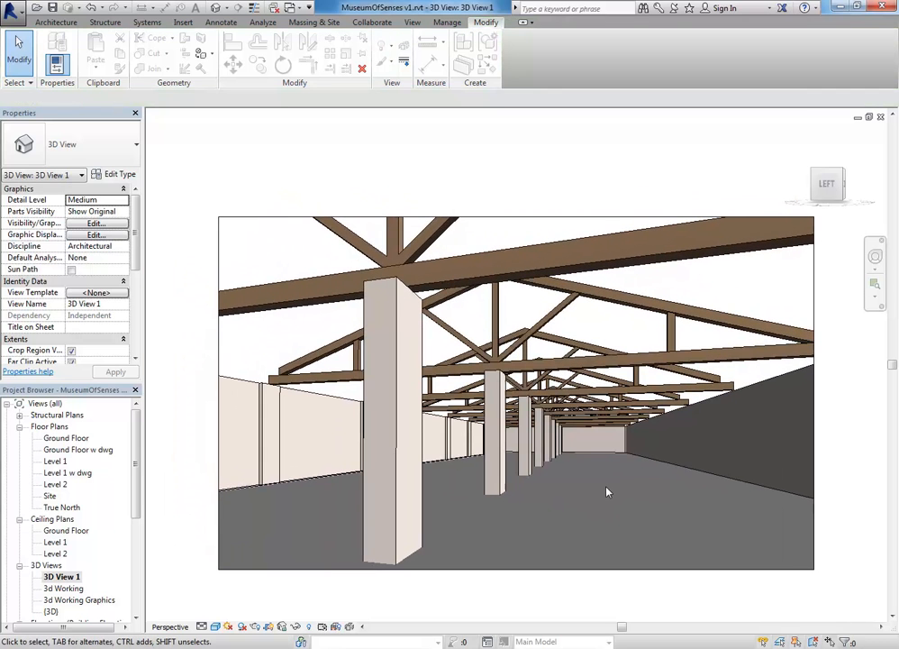